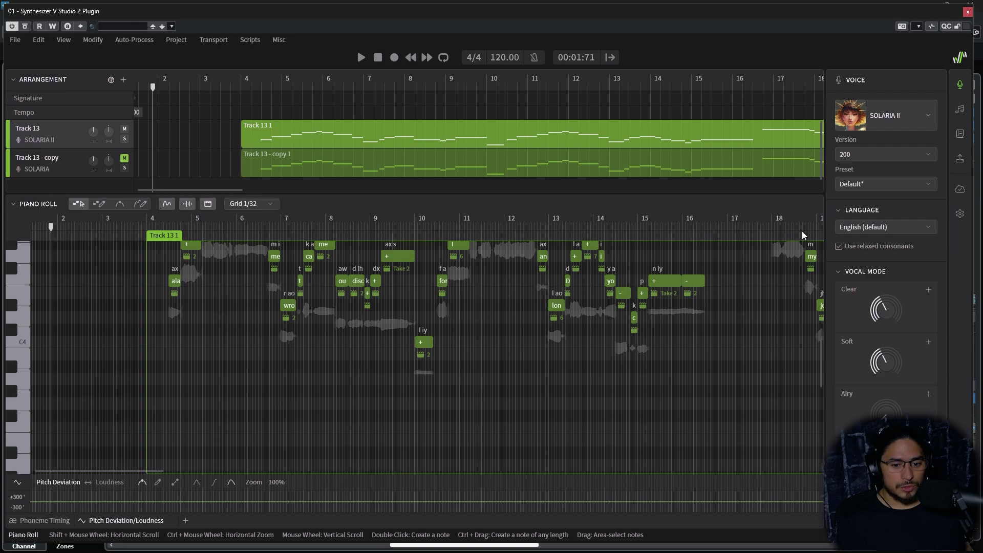
# Look over the vocal modes and voice parameters of Track 13's SOLARIA II voice.
pyautogui.scroll(-4, 938, 271)
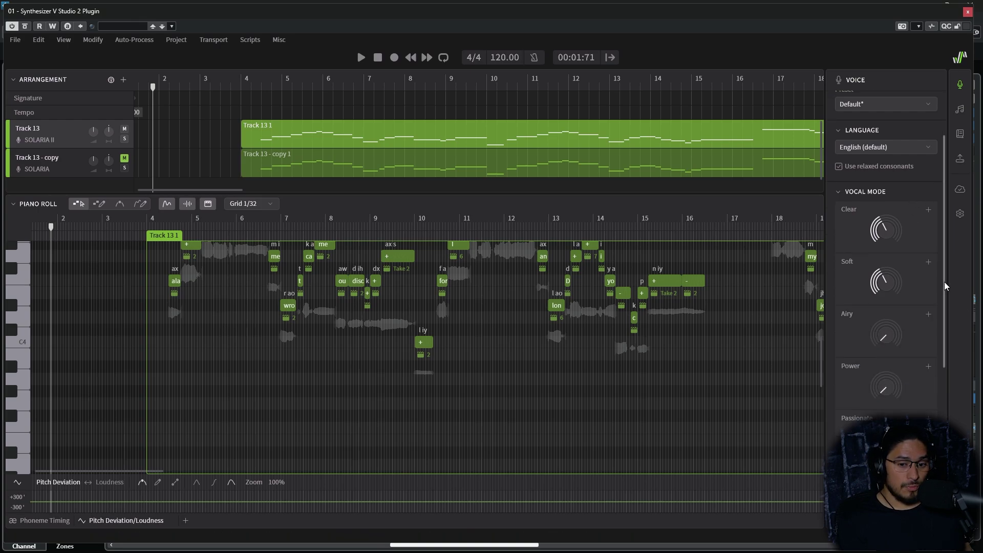
pyautogui.scroll(4, 938, 307)
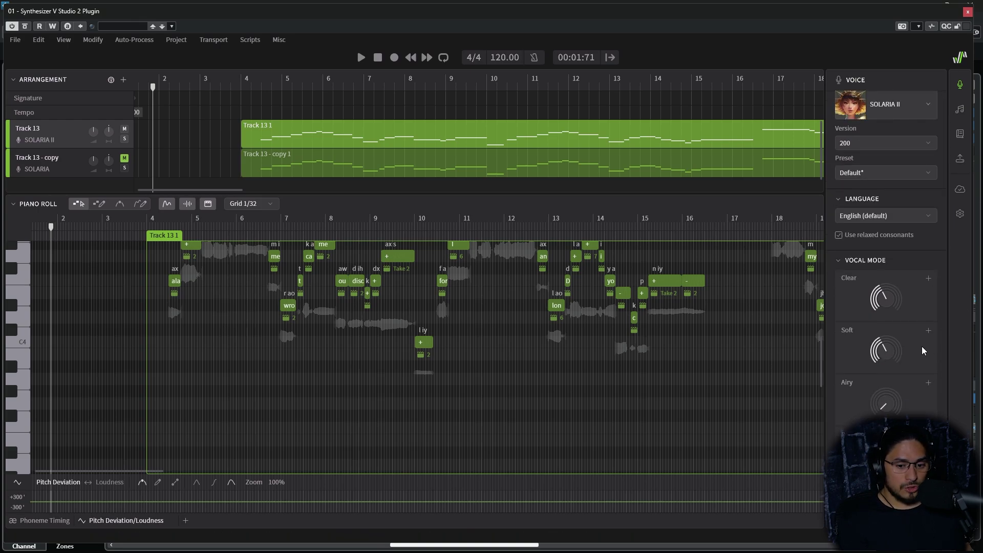
pyautogui.scroll(-3, 922, 353)
pyautogui.scroll(-8, 917, 392)
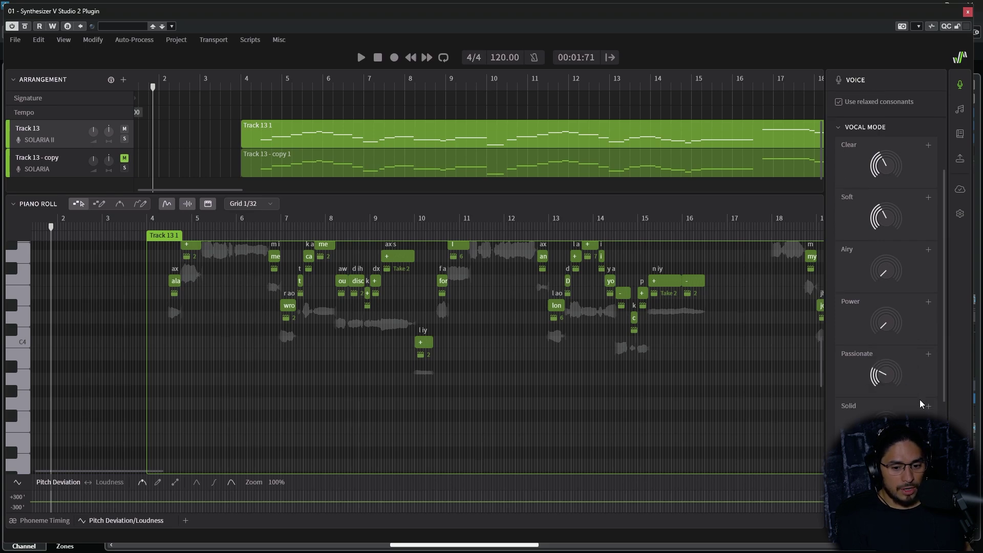
pyautogui.scroll(8, 889, 287)
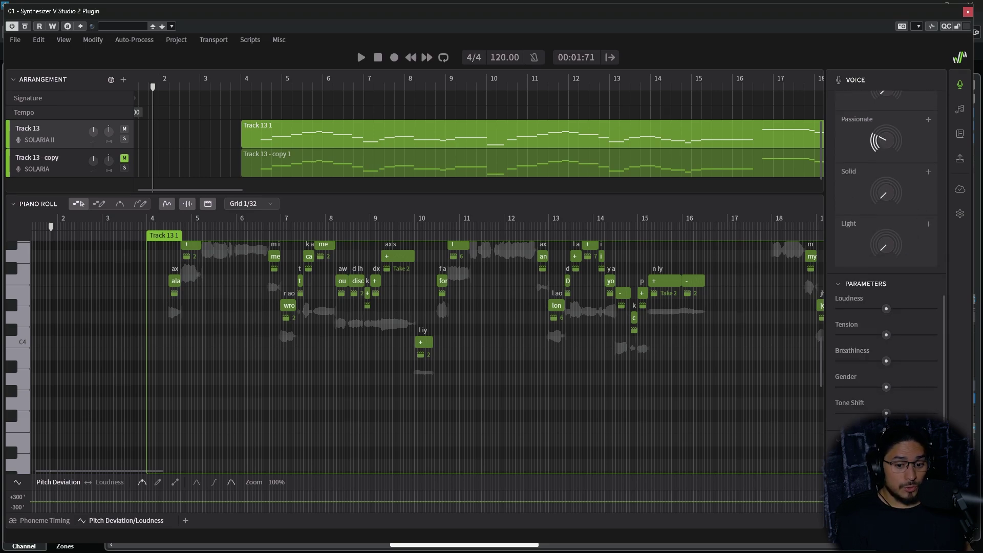
pyautogui.scroll(1, 886, 257)
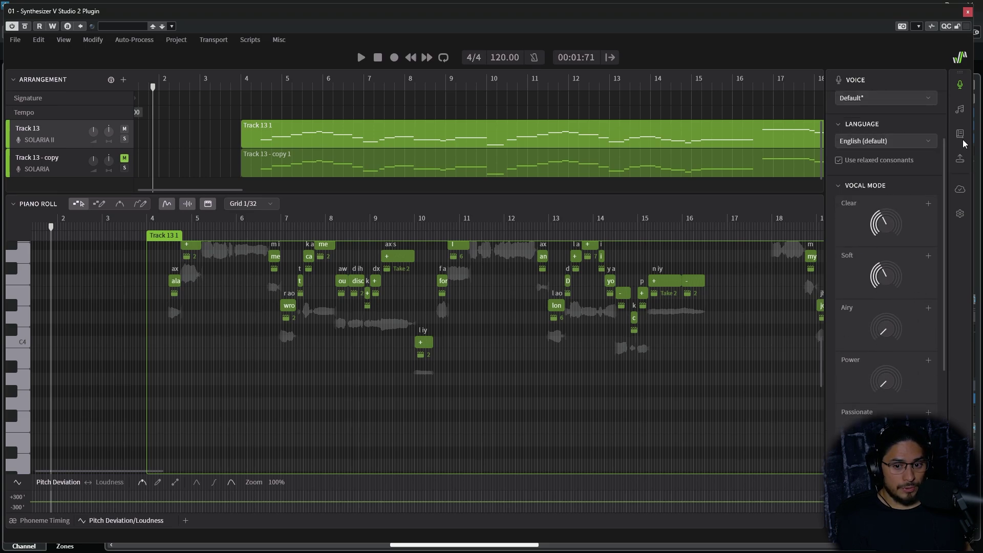
# Show the note properties and select the last syllable of "discourteously" near bar 10 to inspect its expression, AI retakes and phonemes.
pyautogui.click(960, 109)
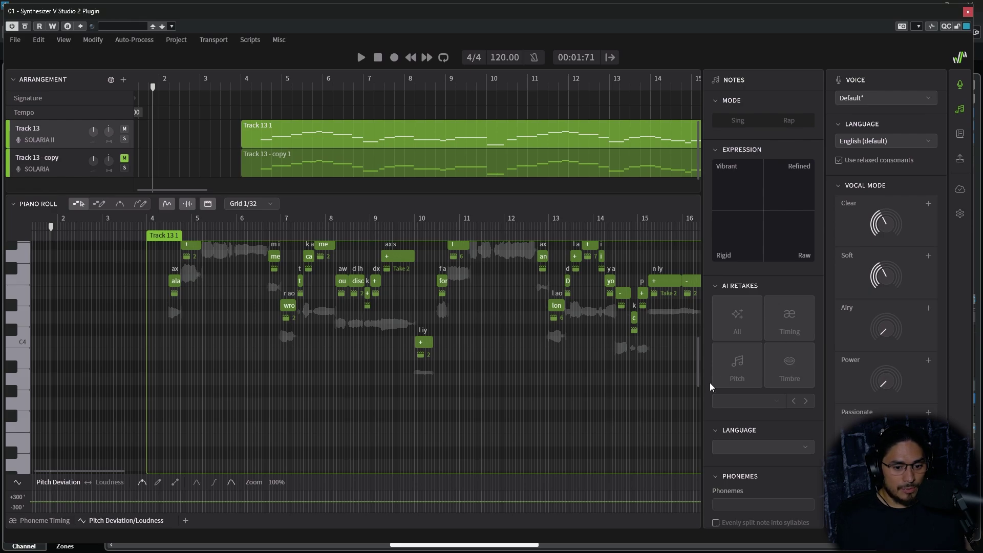
pyautogui.scroll(-1, 743, 410)
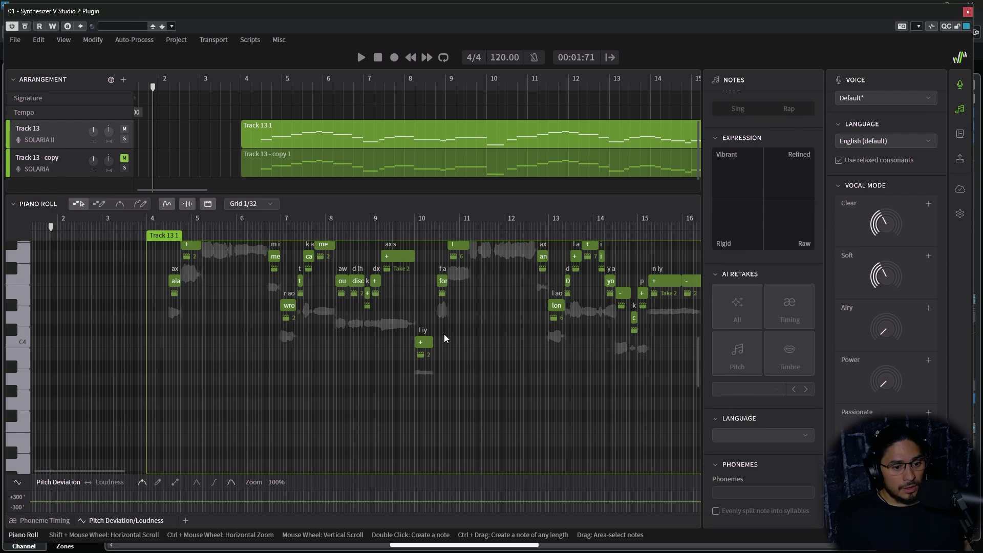
pyautogui.click(425, 342)
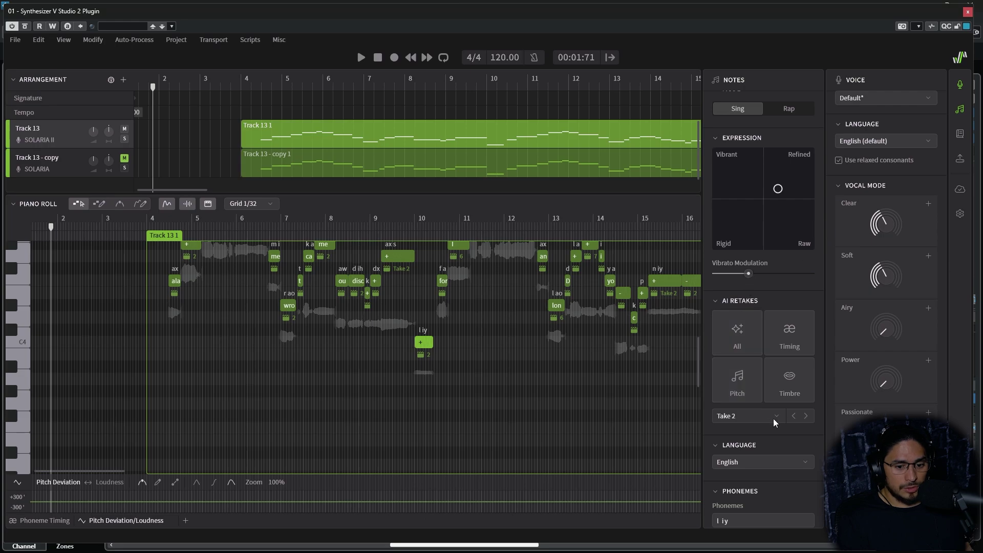
pyautogui.scroll(-2, 787, 444)
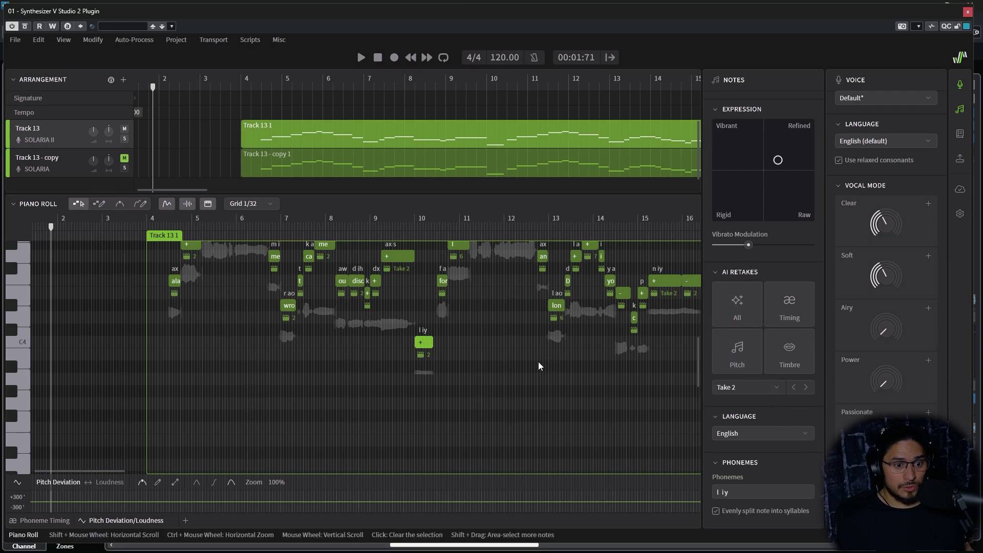
# Play Track 13 from before the first verse to the end of the "delight" phrase around bar 22.
pyautogui.scroll(4, 202, 288)
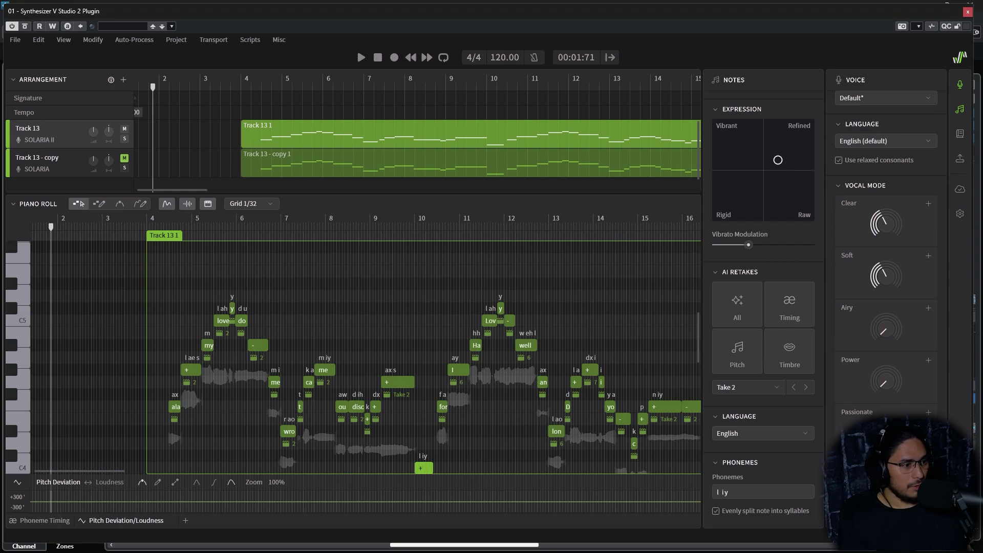
pyautogui.press('space')
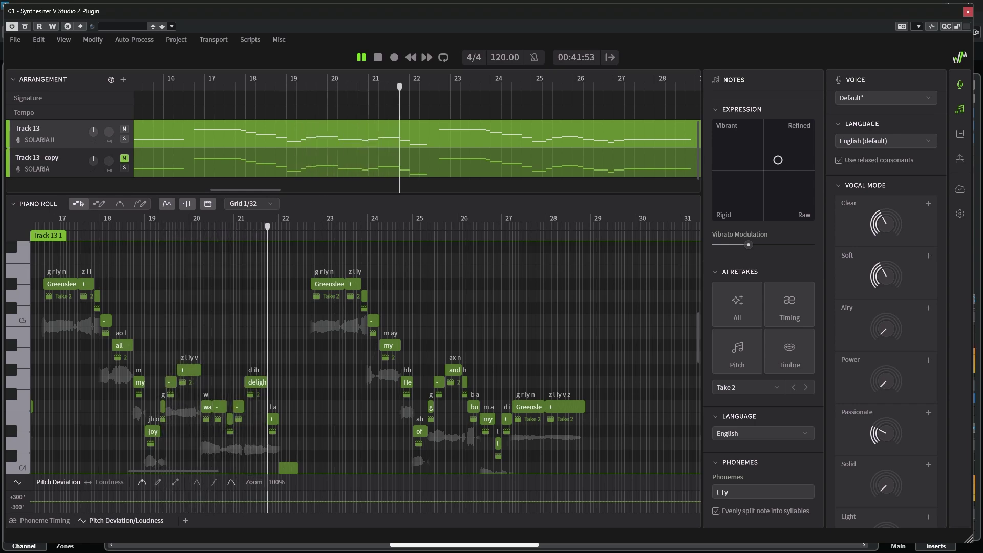
pyautogui.press('space')
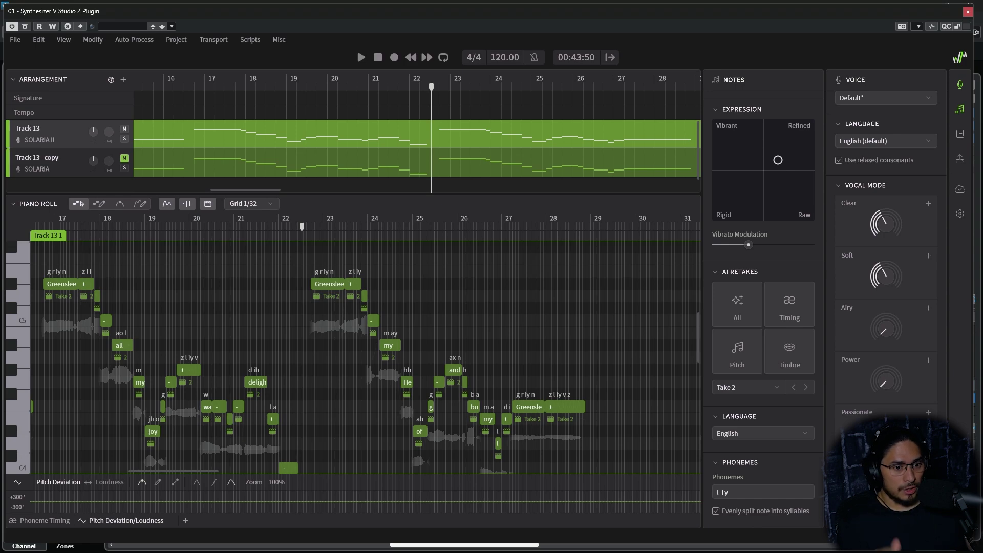
# Show the render settings and play Track 13 from the start of its group at bar 4 to about bar 10.
pyautogui.click(960, 160)
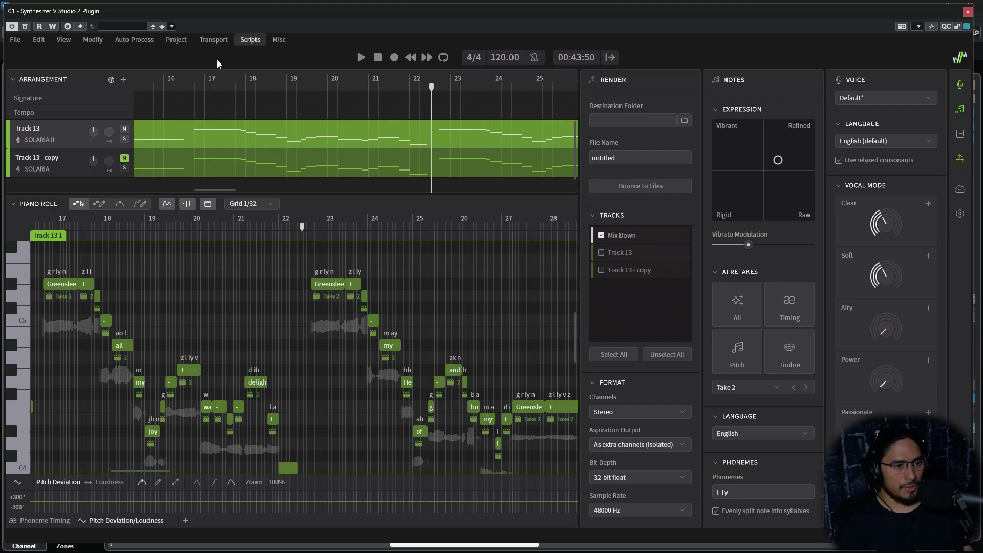
pyautogui.scroll(-5, 194, 118)
pyautogui.scroll(-2, 215, 143)
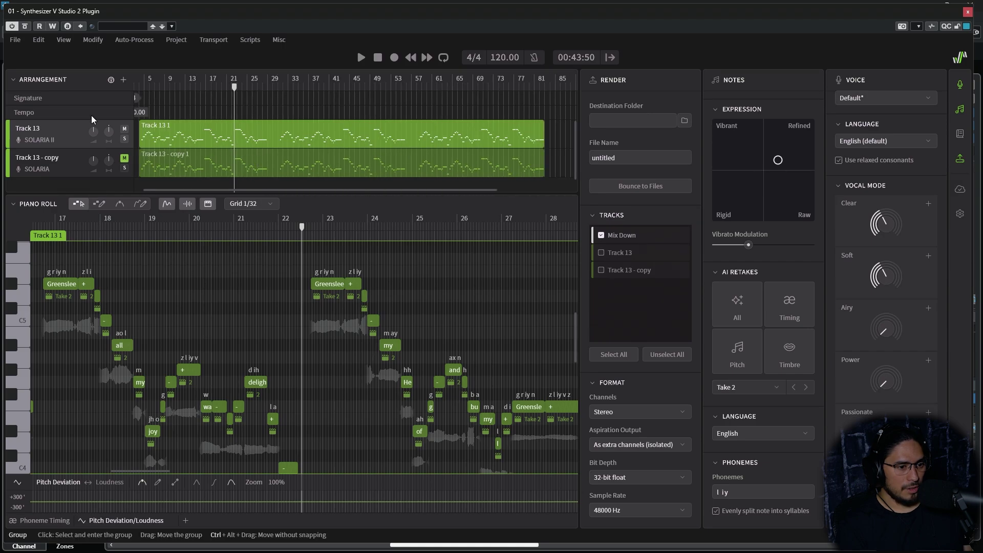
pyautogui.click(147, 83)
pyautogui.scroll(4, 143, 126)
pyautogui.scroll(1, 143, 129)
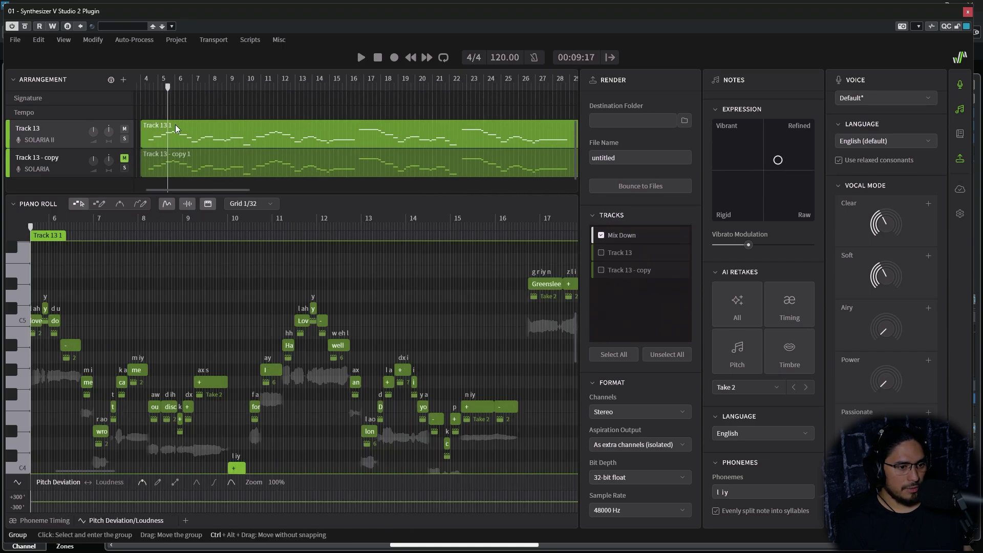
pyautogui.click(145, 83)
pyautogui.press('space')
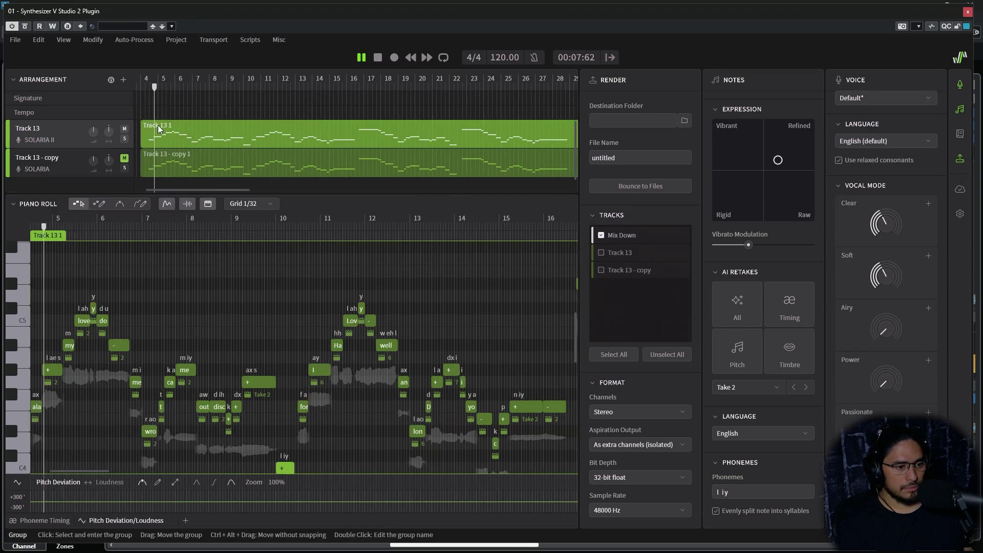
pyautogui.scroll(3, 73, 304)
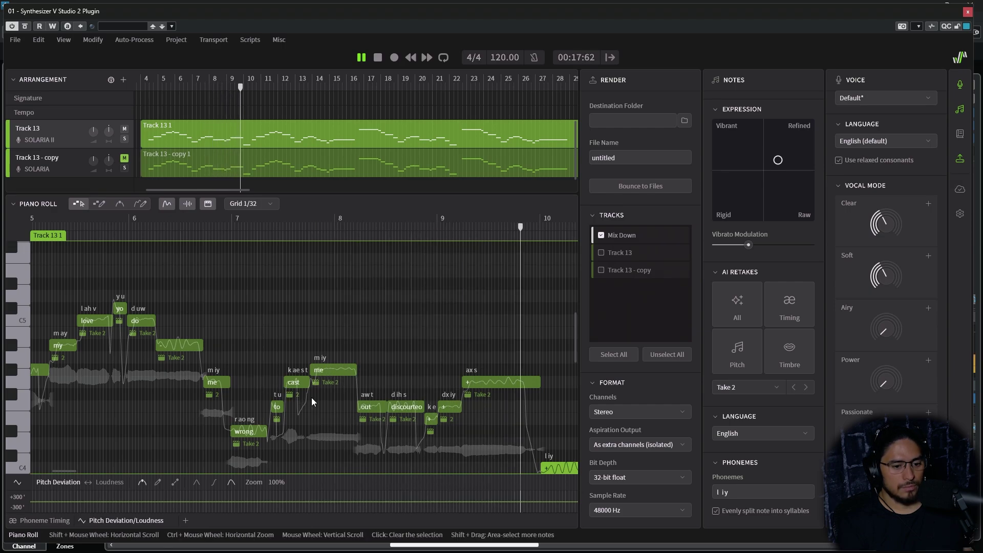
pyautogui.press('space')
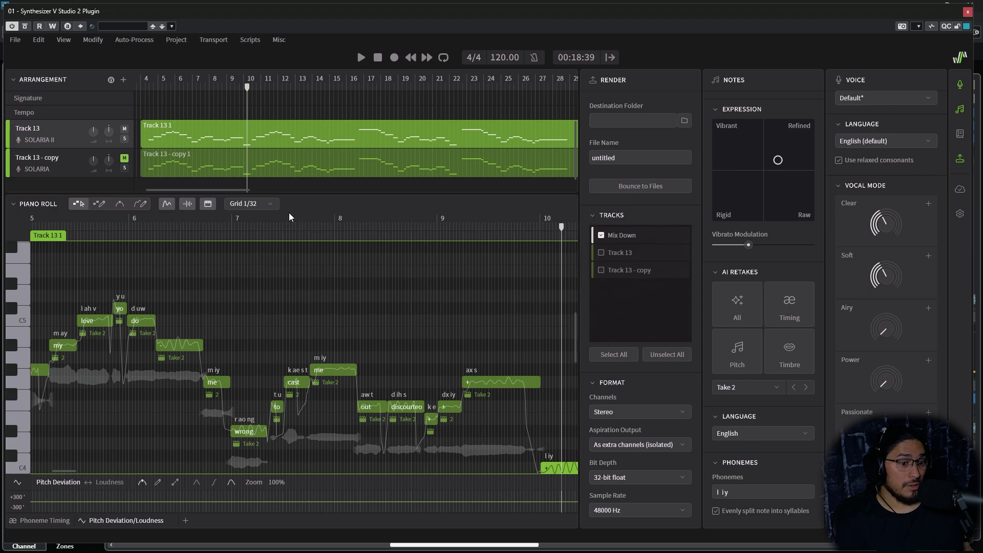
# Mute Track 13, unmute the SOLARIA copy track, and play the copy from the word "cast".
pyautogui.click(285, 228)
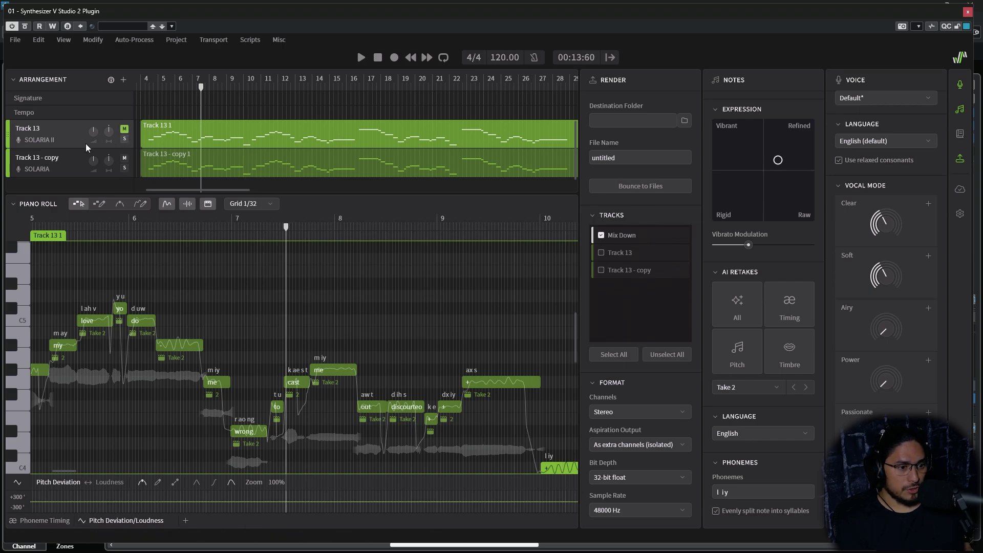
pyautogui.click(66, 162)
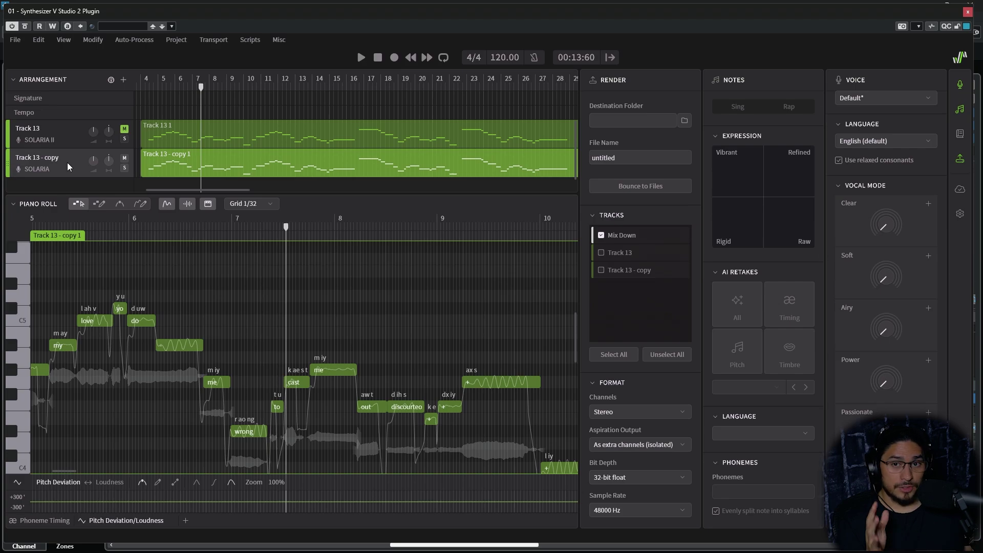
pyautogui.press('space')
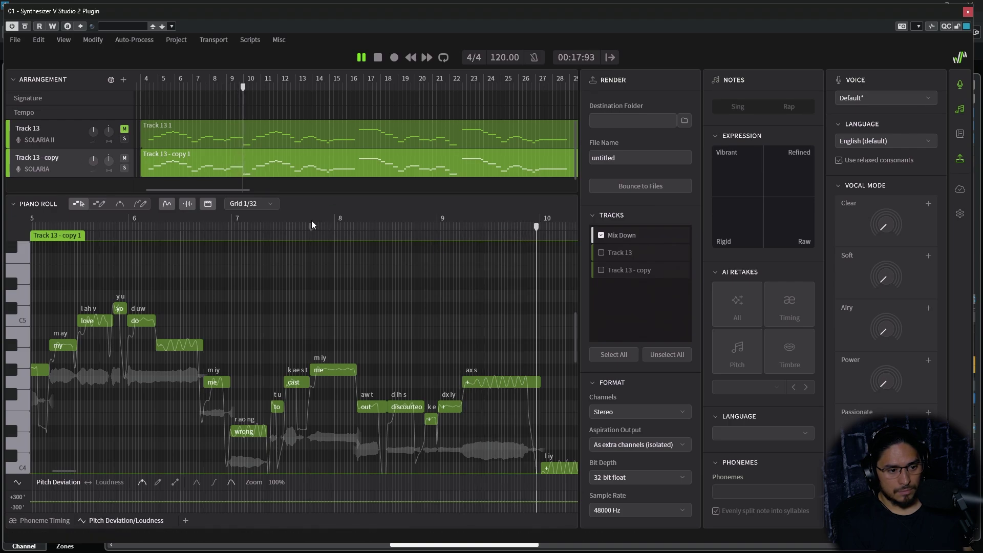
# Replay the SOLARIA copy track from the word "wrong" to the end of "discourteously".
pyautogui.click(235, 219)
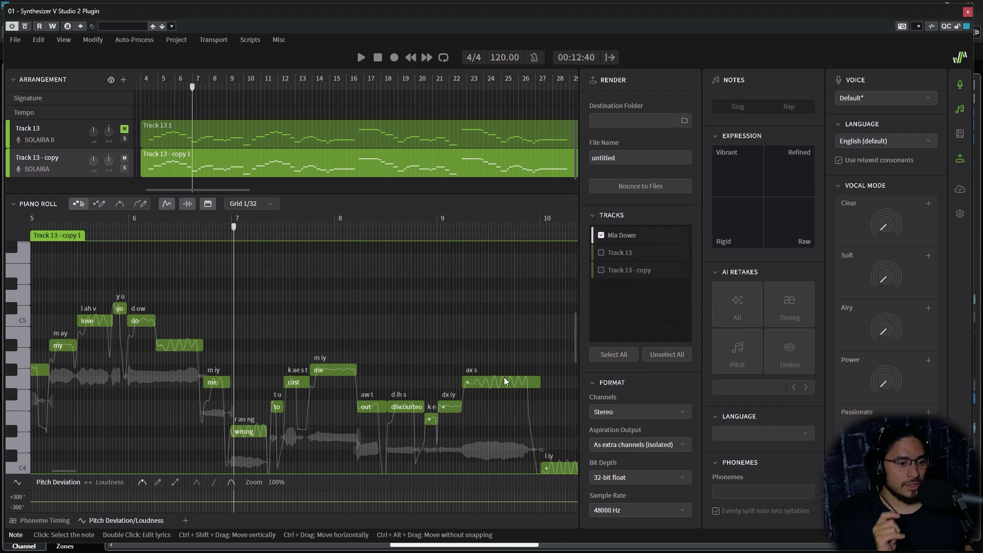
pyautogui.press('space')
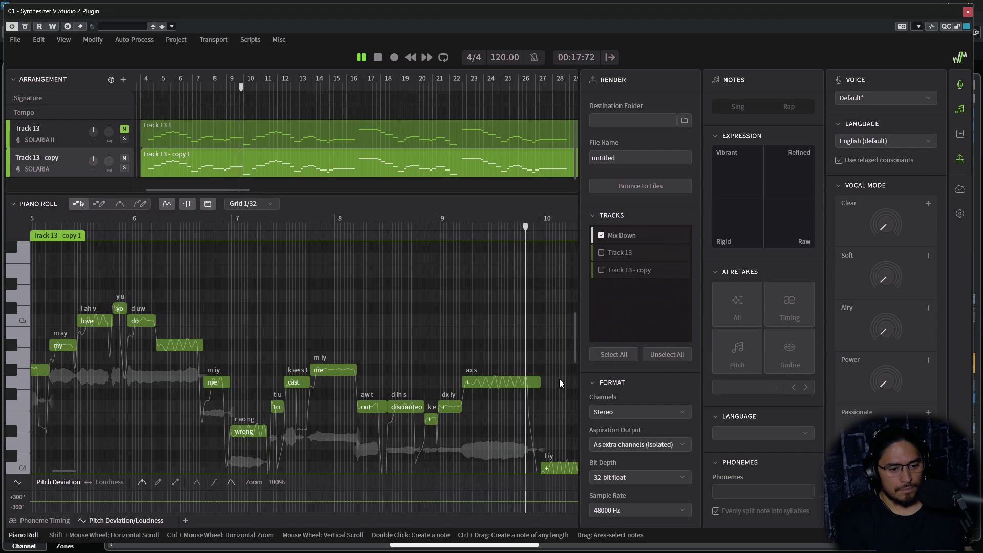
pyautogui.press('space')
pyautogui.scroll(-1, 420, 354)
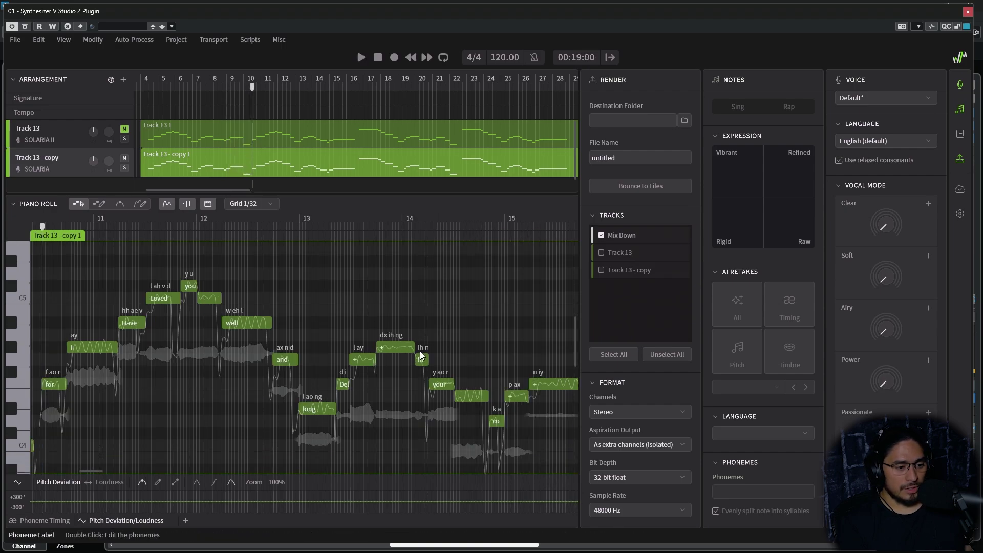
pyautogui.scroll(1, 420, 352)
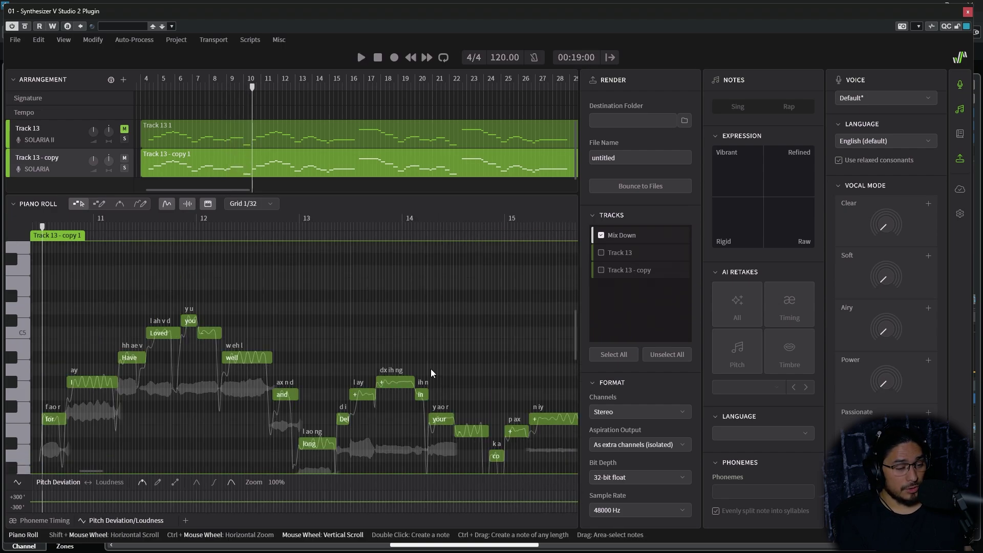
# Mute the SOLARIA copy track, unmute Track 13, and play the same phrase from the word "wrong".
pyautogui.click(195, 82)
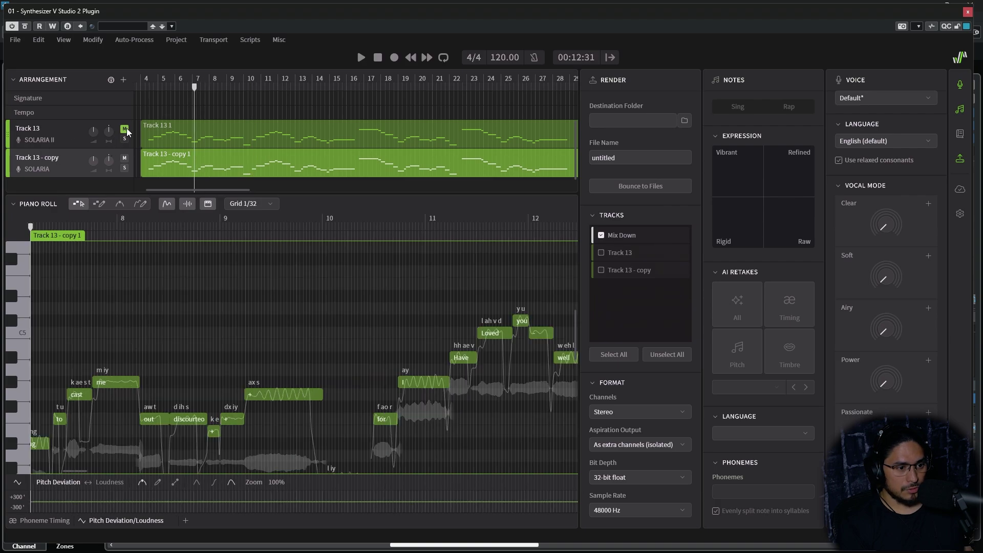
pyautogui.press('space')
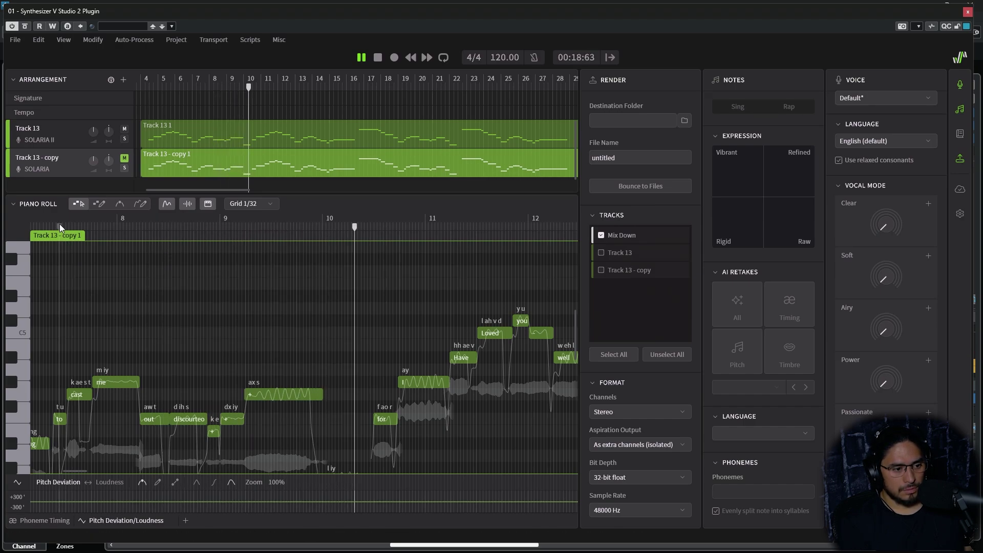
pyautogui.click(60, 227)
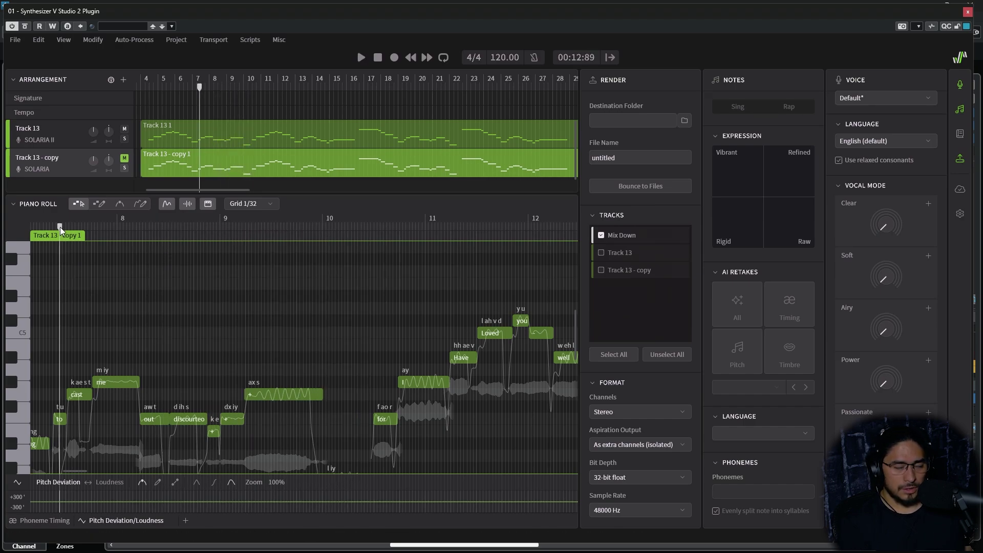
# Play only the final two syllables of "discourteously" on Track 13, starting just after bar 9.
pyautogui.scroll(-2, 358, 380)
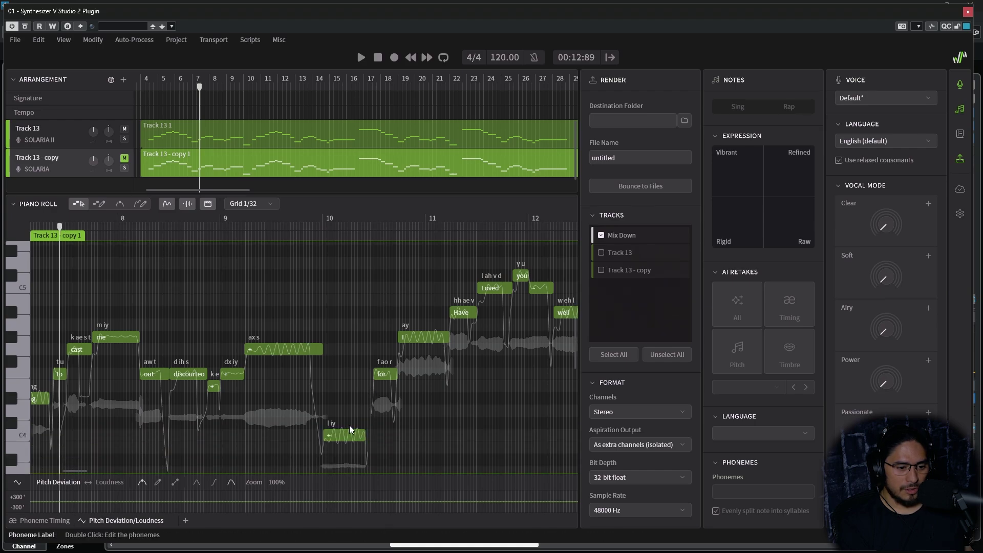
pyautogui.click(241, 225)
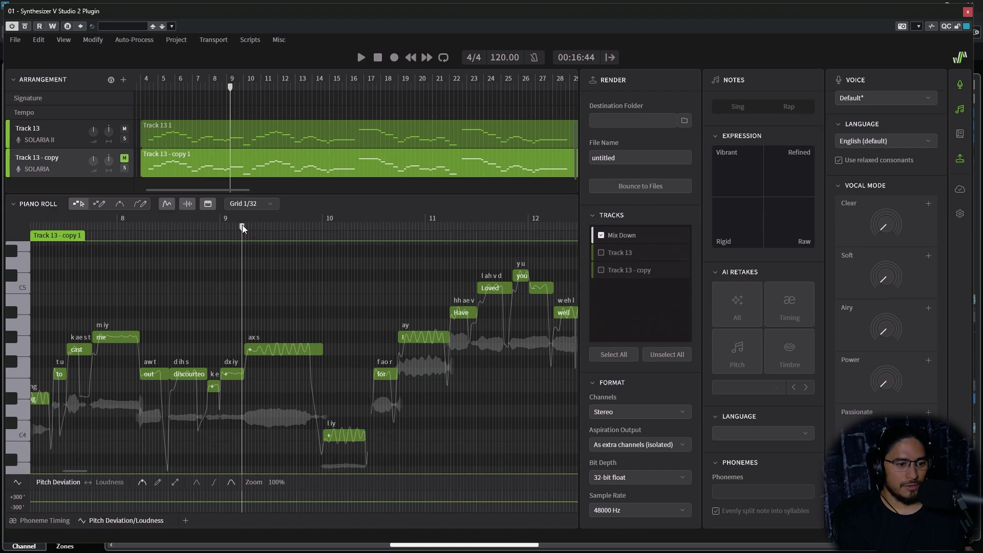
pyautogui.press('space')
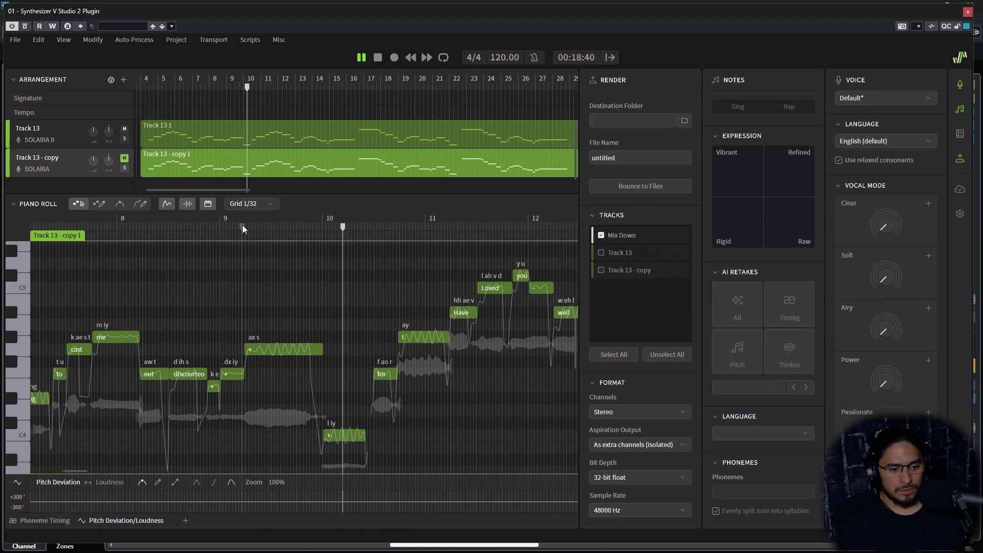
pyautogui.press('space')
# Replay Track 13 from the word "to" to the end of "discourteously".
pyautogui.click(58, 220)
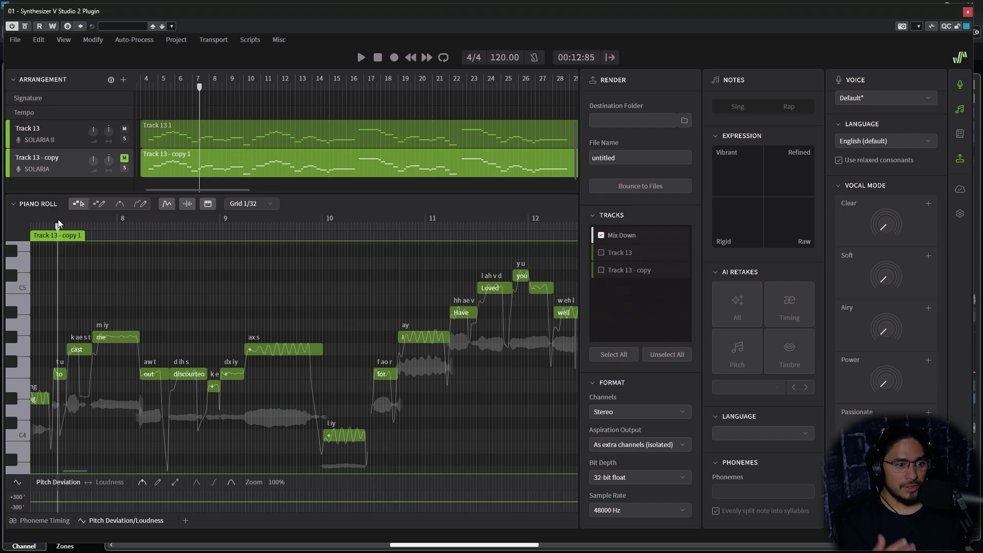
pyautogui.press('space')
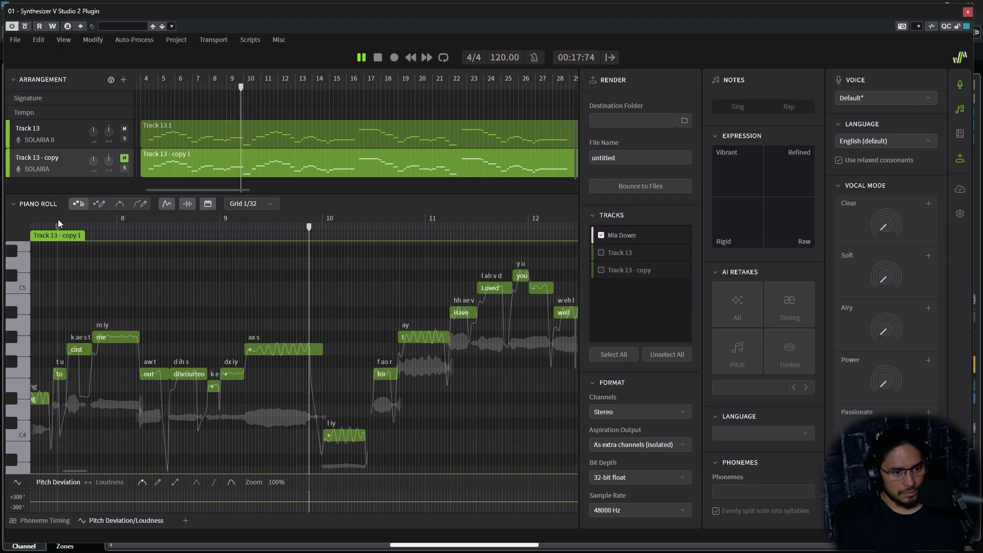
pyautogui.press('space')
# Play Track 13 from the held note after "do", just past bar 6.
pyautogui.scroll(-1, 237, 292)
pyautogui.scroll(-4, 240, 285)
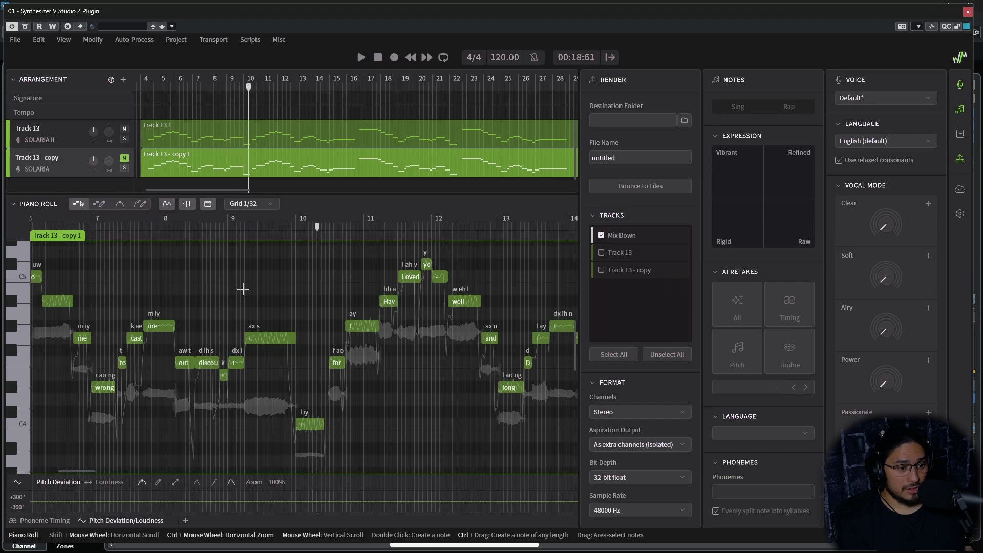
pyautogui.click(111, 225)
pyautogui.press('space')
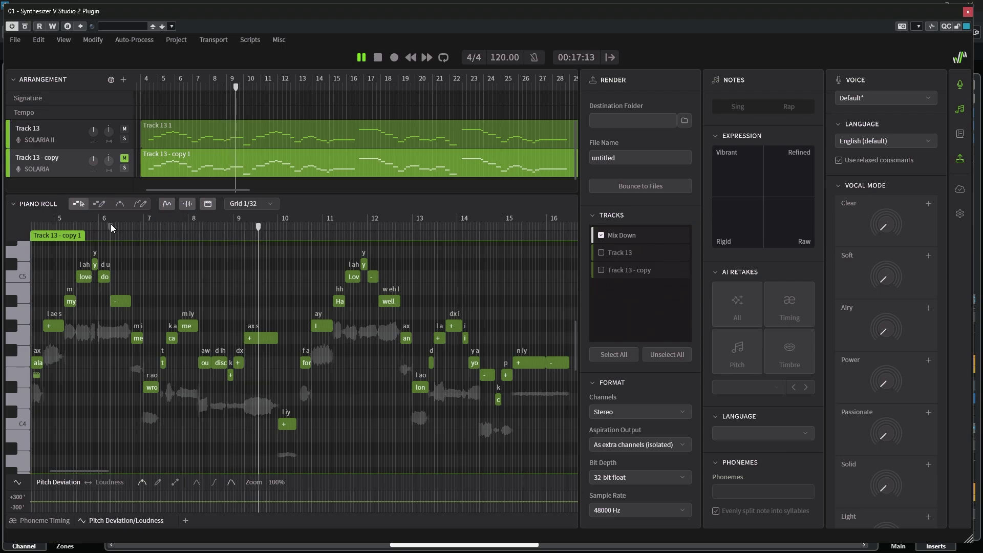
# Stop playback and return to Track 13's notes around "wrong" and "discourteously".
pyautogui.press('space')
pyautogui.scroll(2, 136, 306)
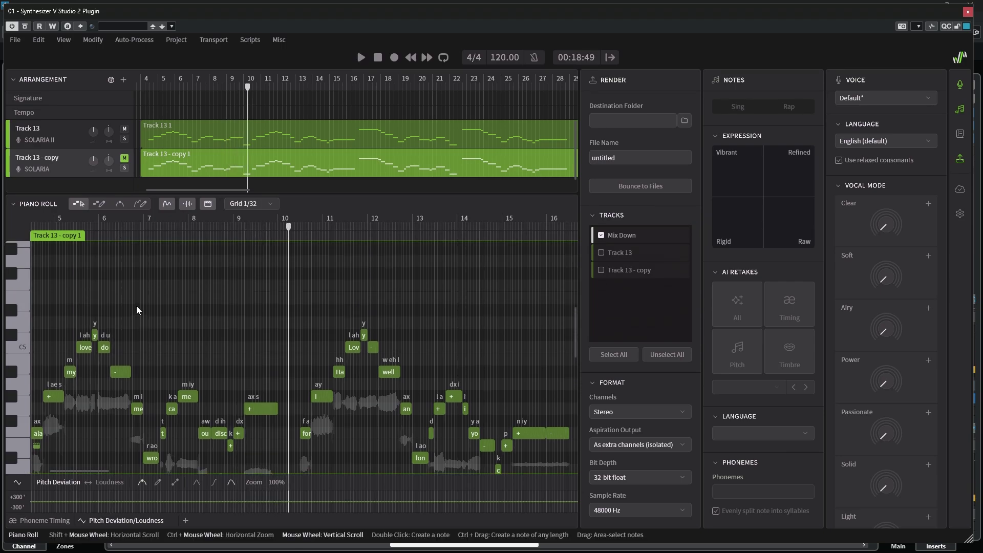
pyautogui.hotkey('ctrl', 'w')
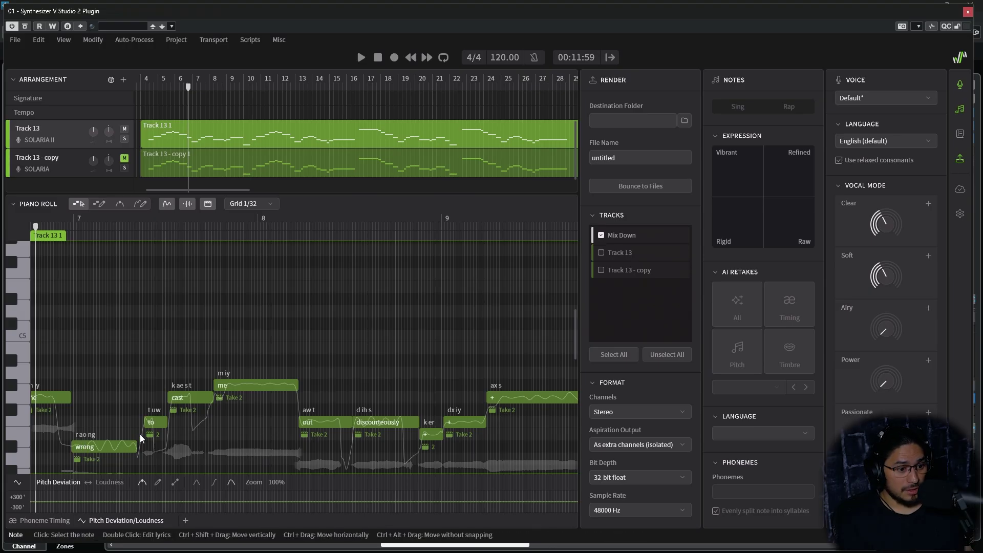
# Solo the SOLARIA copy track and play it from "wrong", just past bar 7, to the end of "discourteously".
pyautogui.click(74, 162)
pyautogui.click(108, 225)
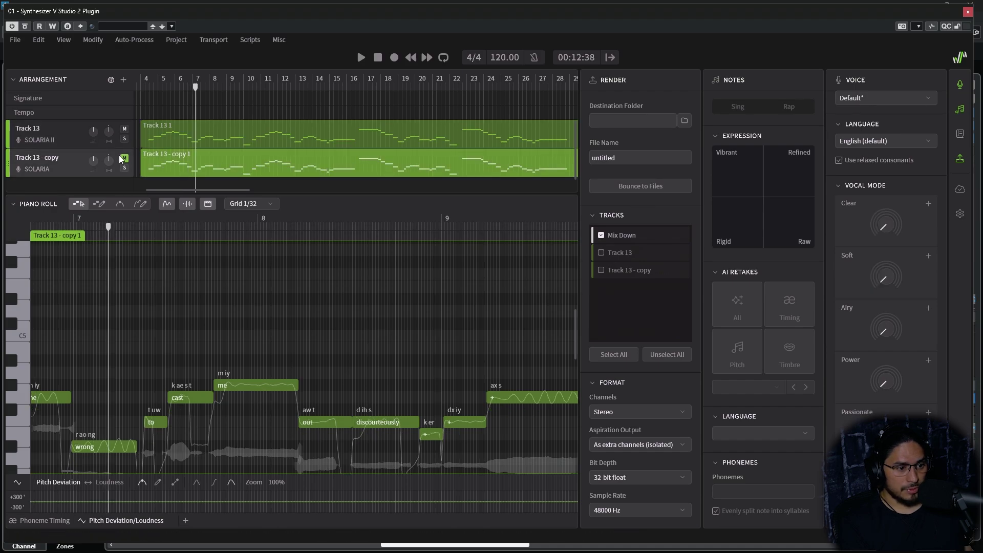
pyautogui.click(125, 168)
pyautogui.click(100, 226)
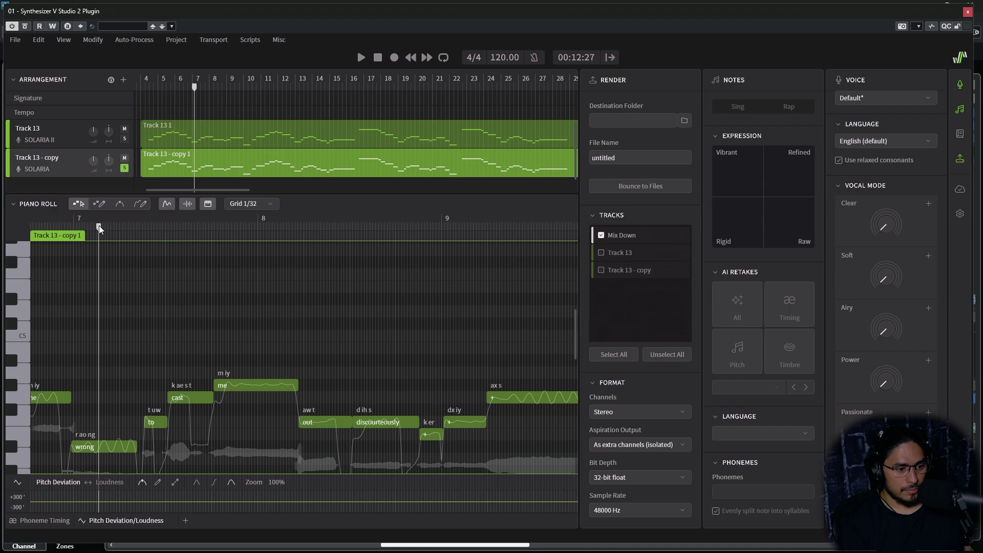
pyautogui.press('space')
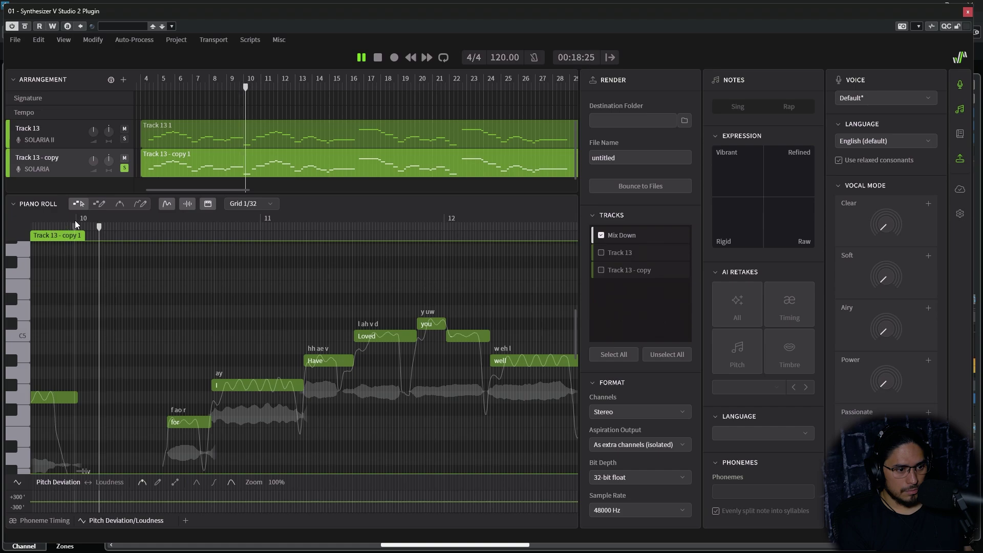
pyautogui.press('space')
# Replay the SOLARIA copy from just before bar 7 through the word "me".
pyautogui.click(192, 79)
pyautogui.press('space')
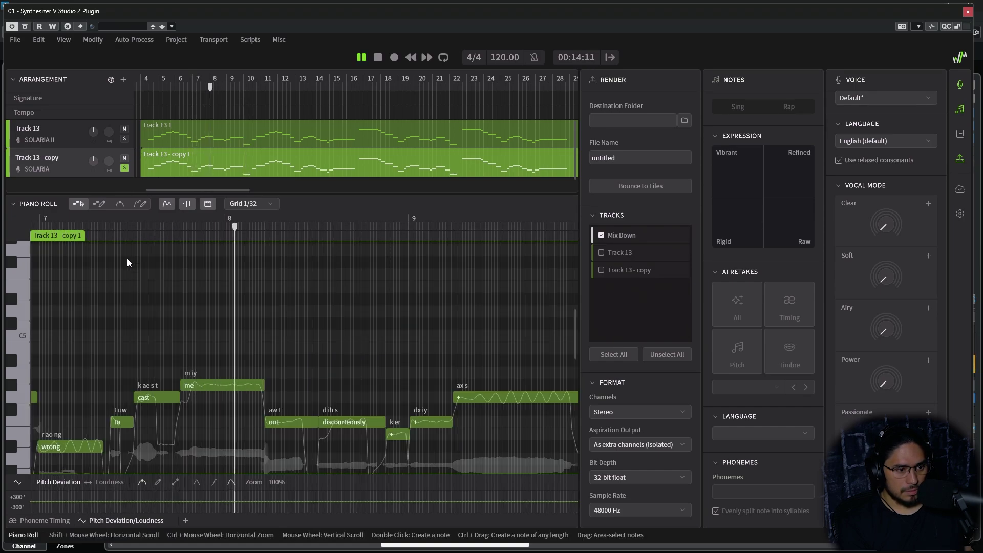
pyautogui.press('space')
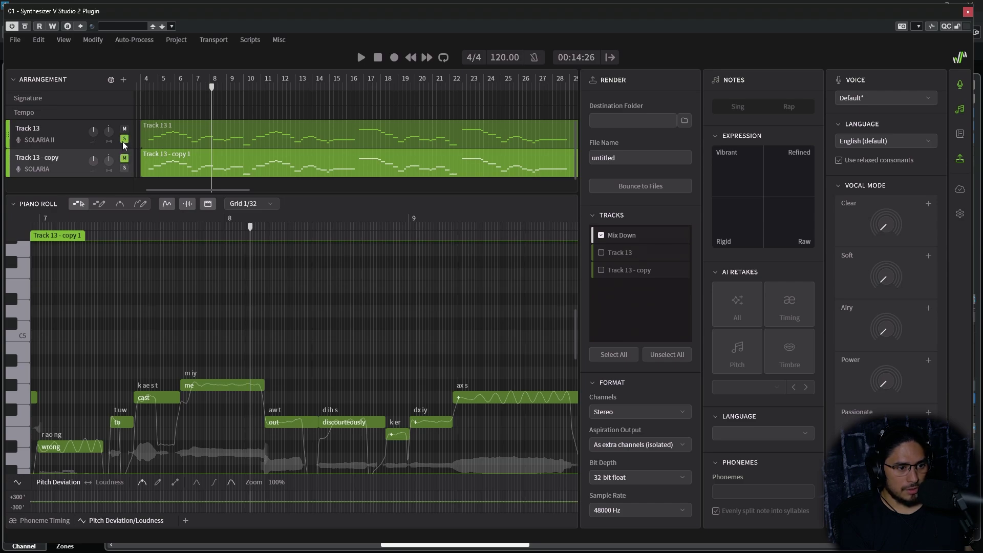
# Mute the SOLARIA copy, select Track 13, and play the same words from bar 7 to the start of "out".
pyautogui.click(60, 131)
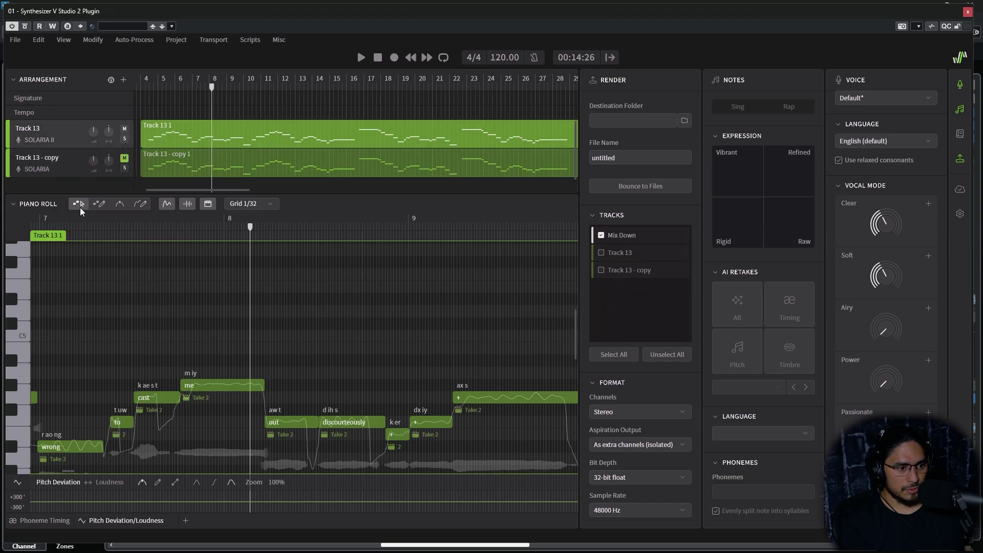
pyautogui.click(41, 219)
pyautogui.press('space')
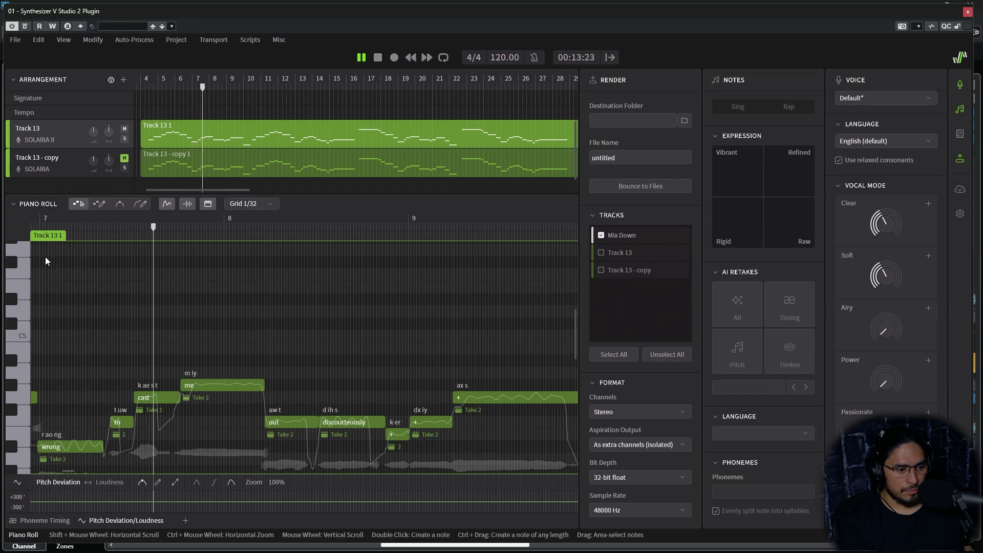
pyautogui.press('space')
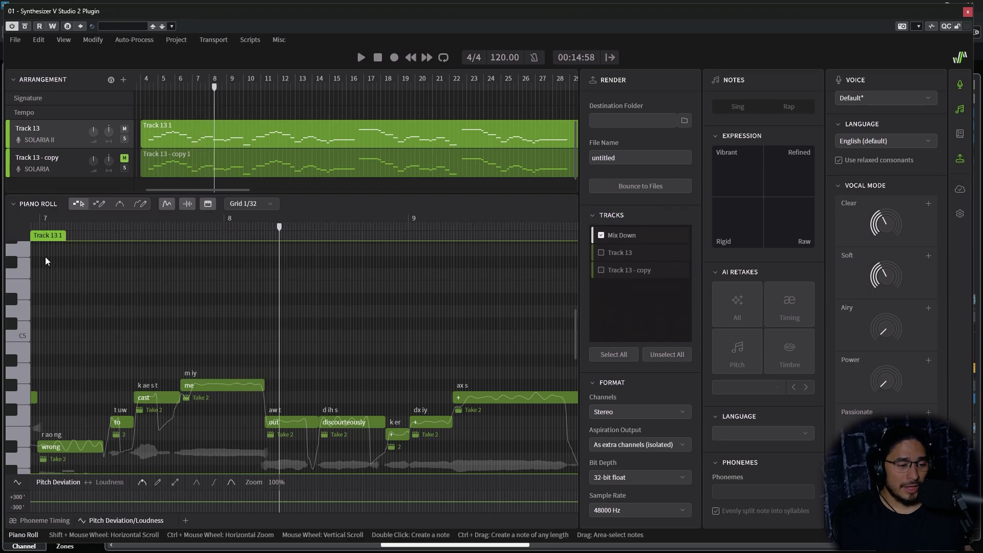
# Replay Track 13 from the start of "wrong" to the end of "discourteously".
pyautogui.click(37, 221)
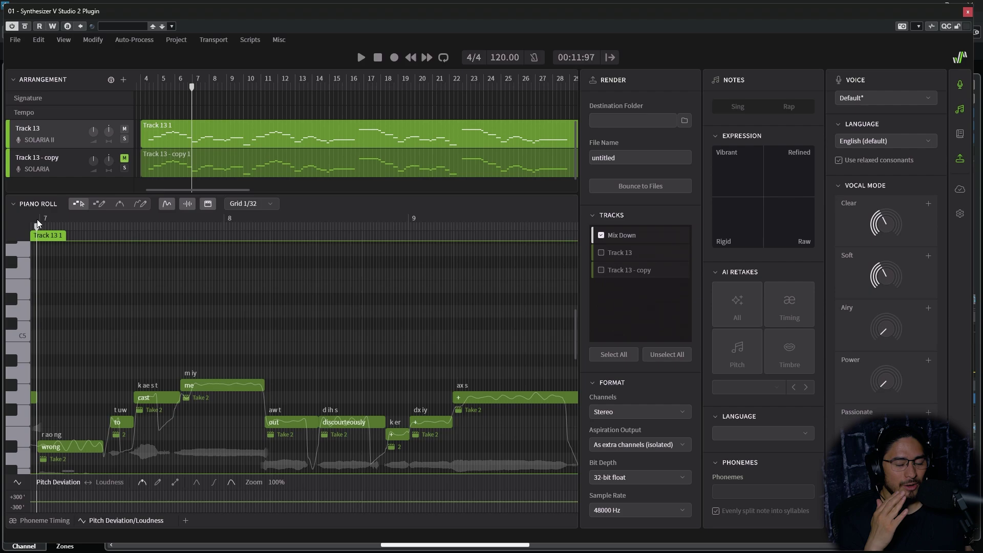
pyautogui.press('space')
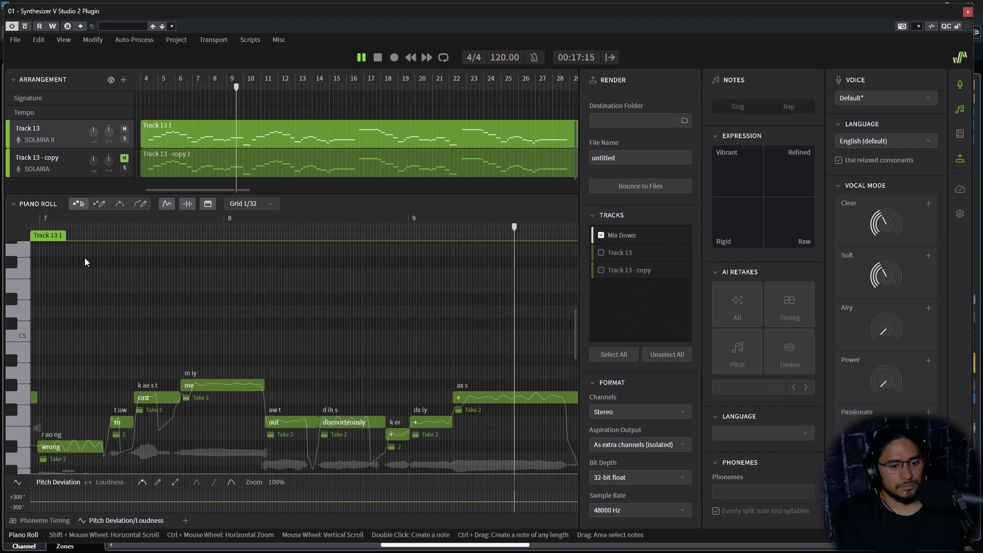
pyautogui.press('space')
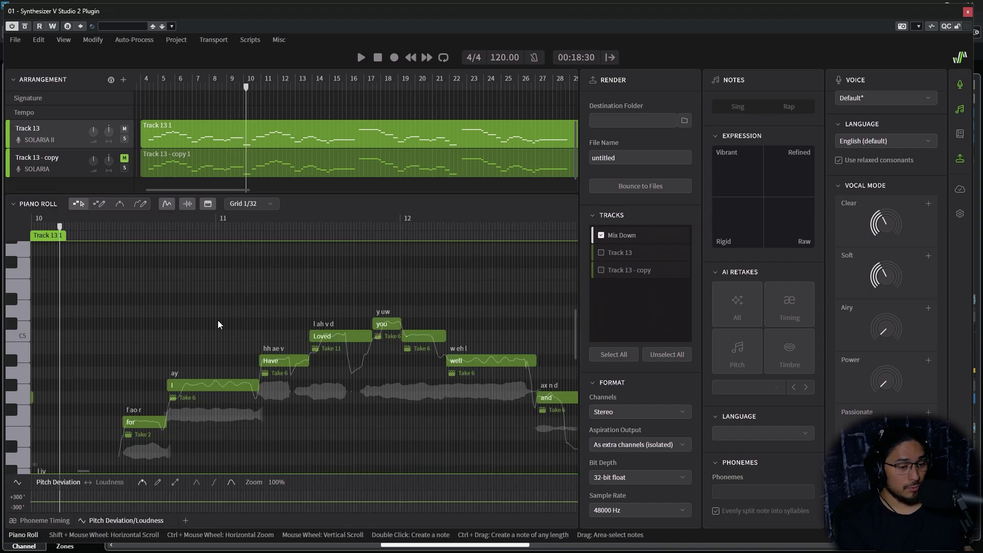
# Play Track 13 from the second syllable of "Delighting" in bar 13 to the end of "company".
pyautogui.scroll(-5, 284, 358)
pyautogui.scroll(-3, 270, 368)
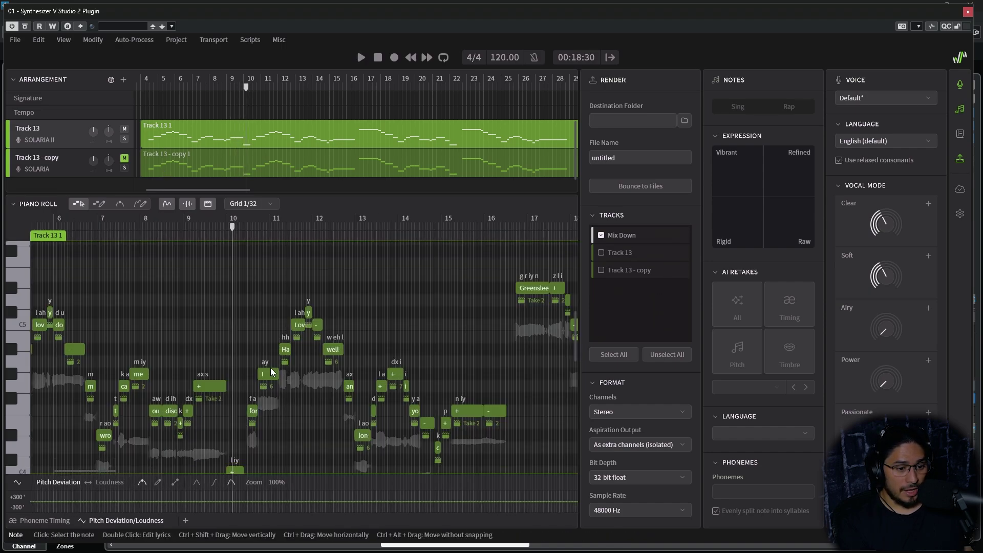
pyautogui.scroll(6, 426, 404)
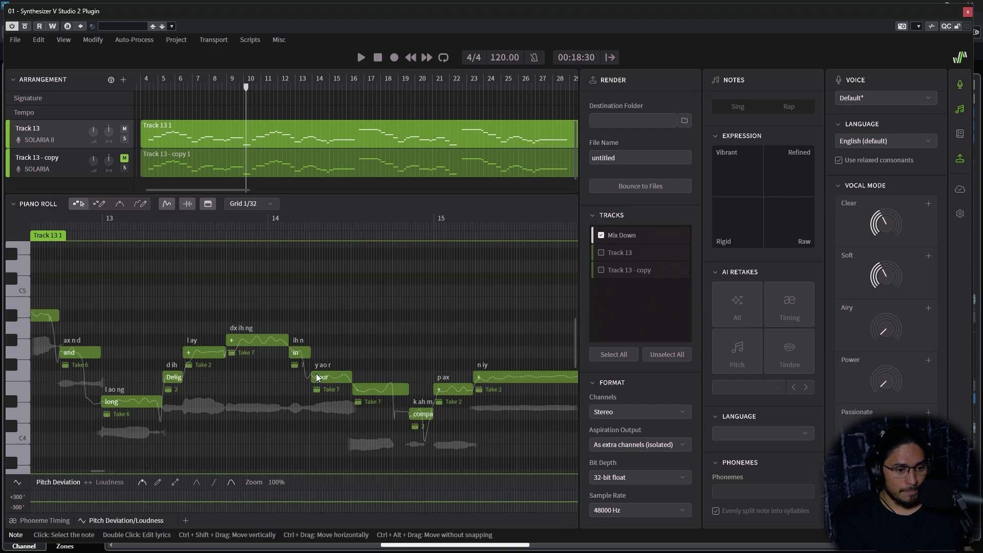
pyautogui.click(187, 228)
pyautogui.press('space')
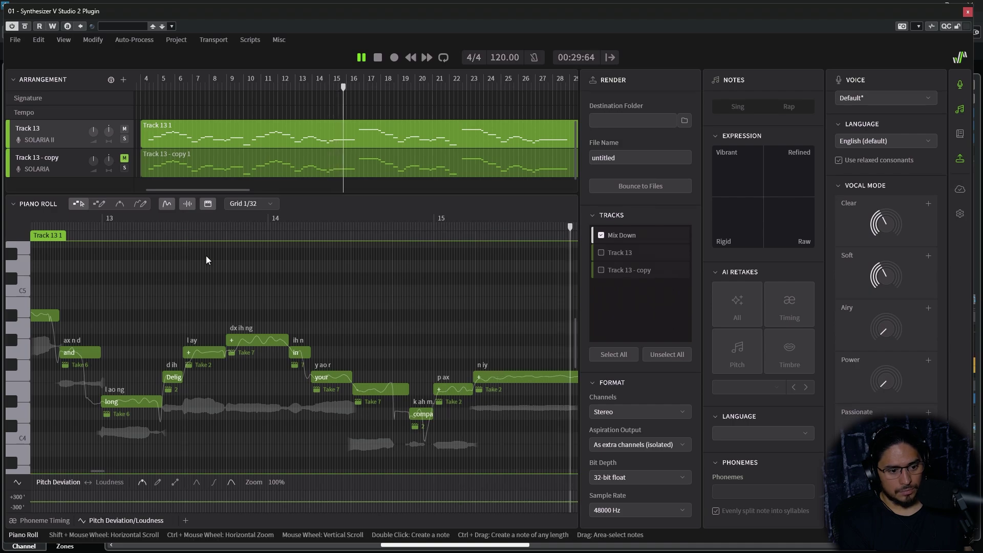
pyautogui.scroll(-5, 507, 334)
pyautogui.press('space')
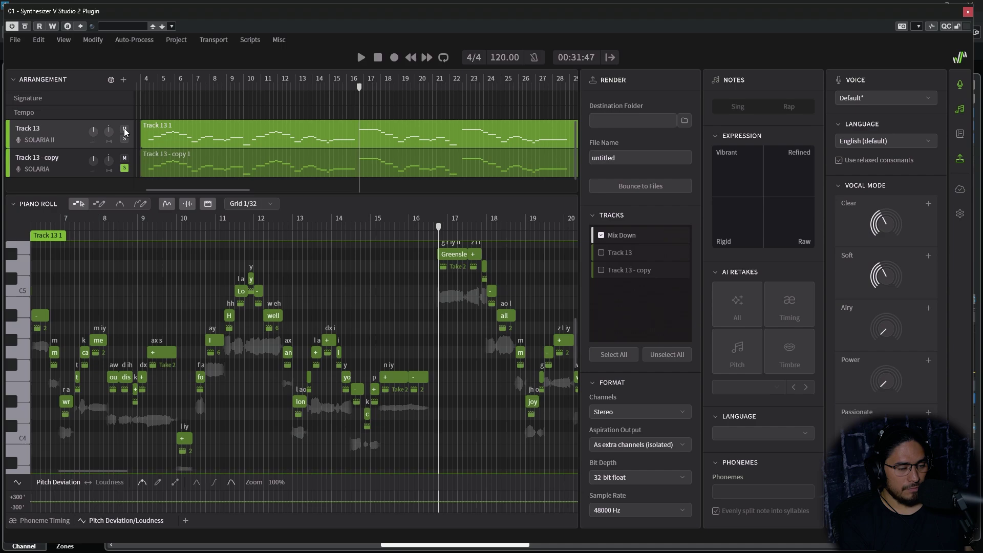
# Mute Track 13, solo the SOLARIA copy, and play it from just before bar 10 into the word "company".
pyautogui.click(65, 161)
pyautogui.click(176, 228)
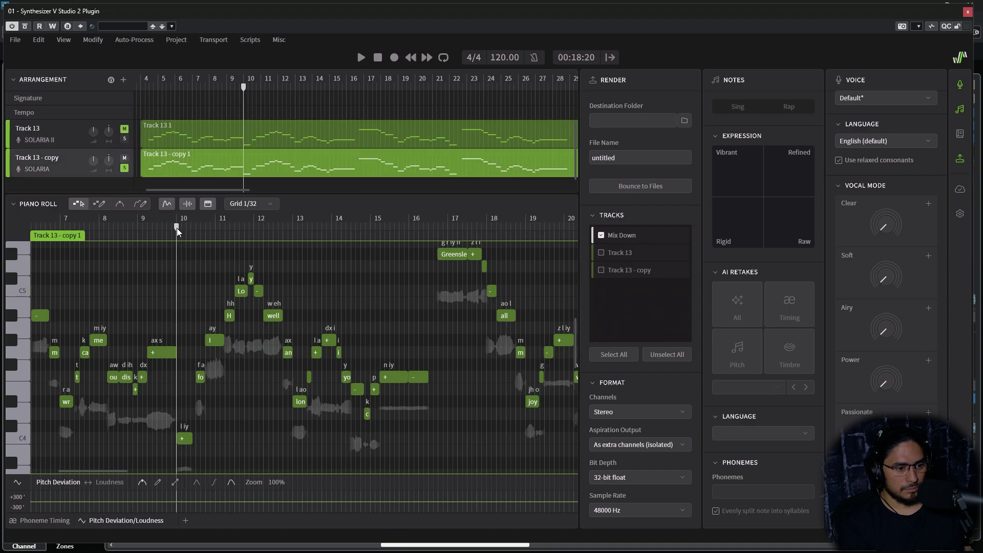
pyautogui.press('space')
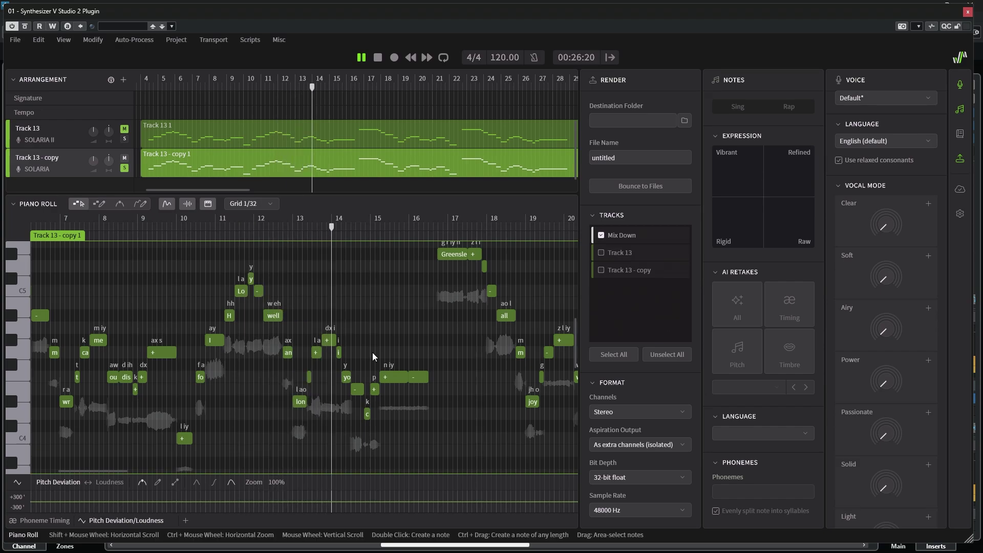
pyautogui.keyDown('ctrl'); pyautogui.scroll(3, 379, 353); pyautogui.keyUp('ctrl')
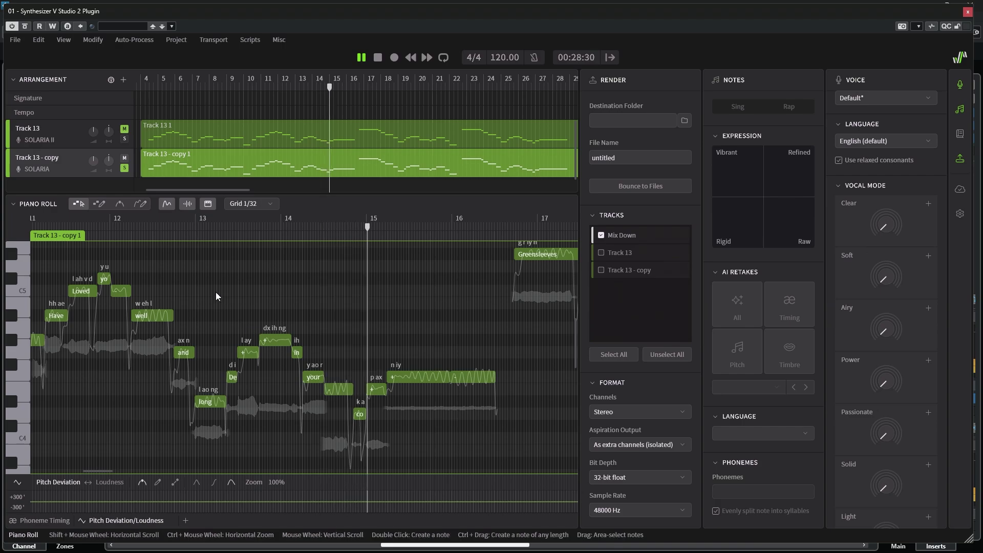
pyautogui.press('space')
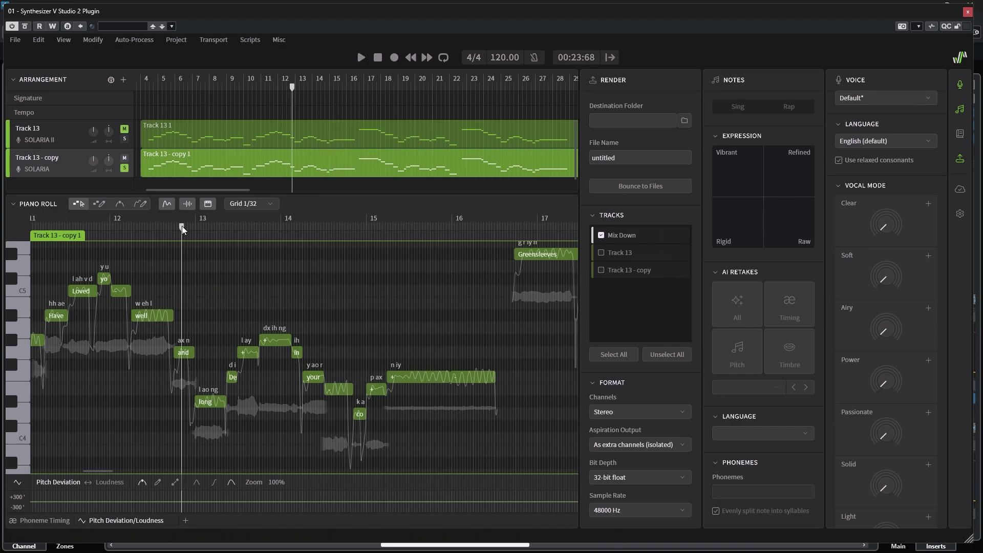
# Replay the SOLARIA copy from the word "and", just before bar 13, into the last syllable of "company".
pyautogui.keyDown('ctrl'); pyautogui.scroll(3, 239, 354); pyautogui.keyUp('ctrl')
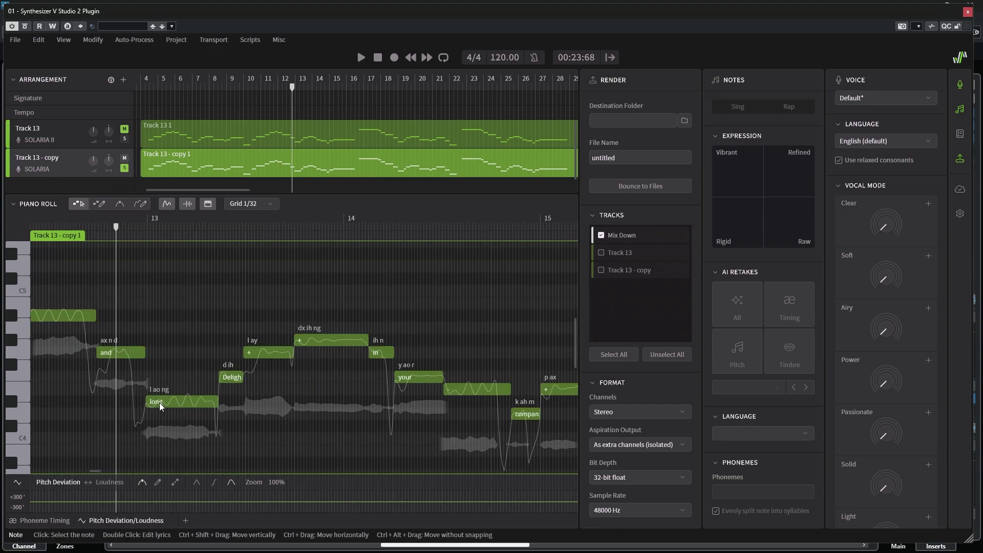
pyautogui.keyDown('ctrl'); pyautogui.scroll(-3, 422, 352); pyautogui.keyUp('ctrl')
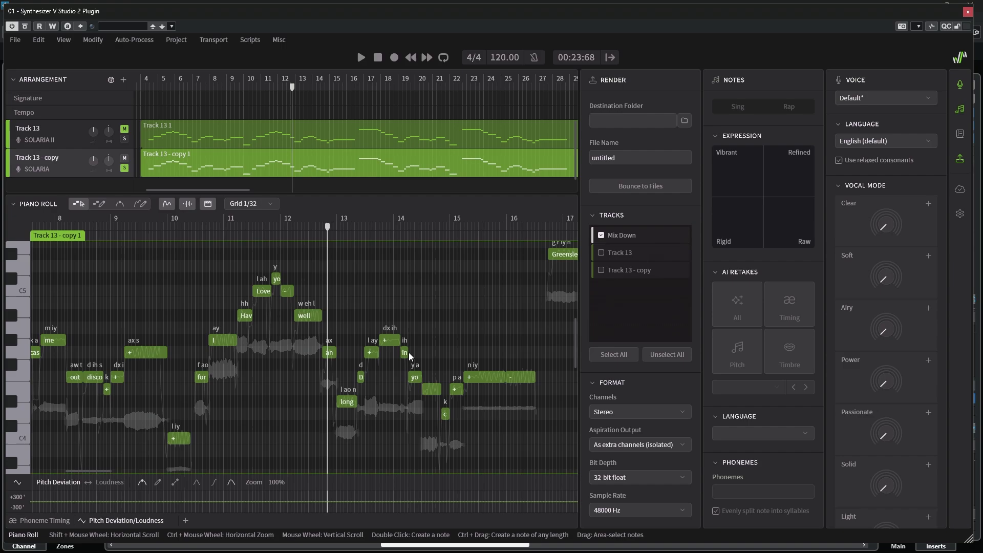
pyautogui.press('space')
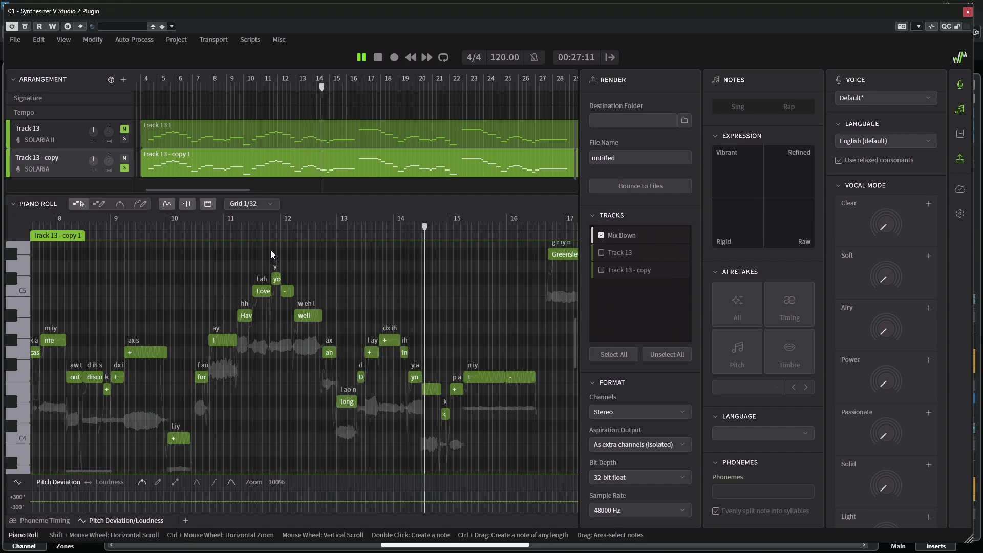
pyautogui.press('space')
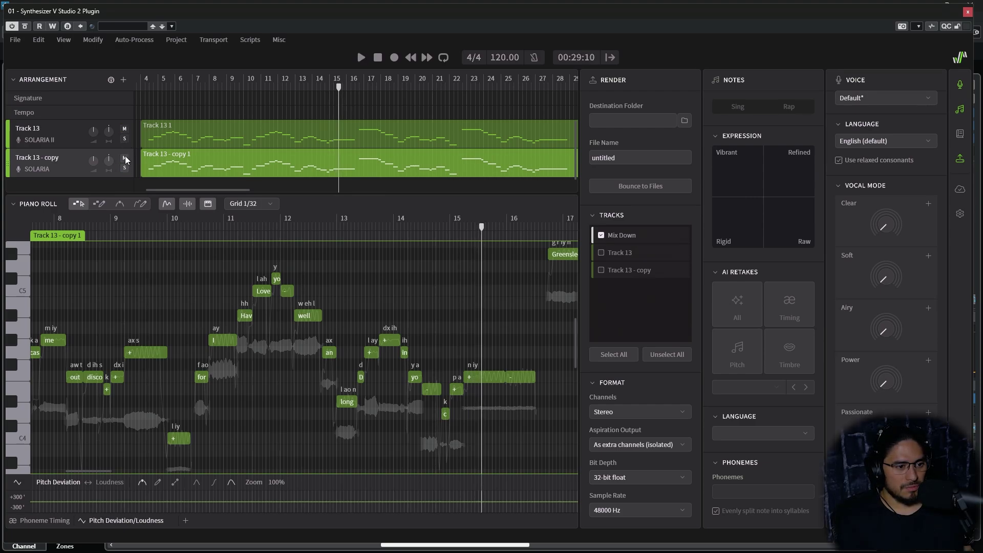
# Mute the SOLARIA copy, select Track 13 with its sound on, and play from "well" into the last syllable of "company".
pyautogui.click(125, 158)
pyautogui.click(63, 137)
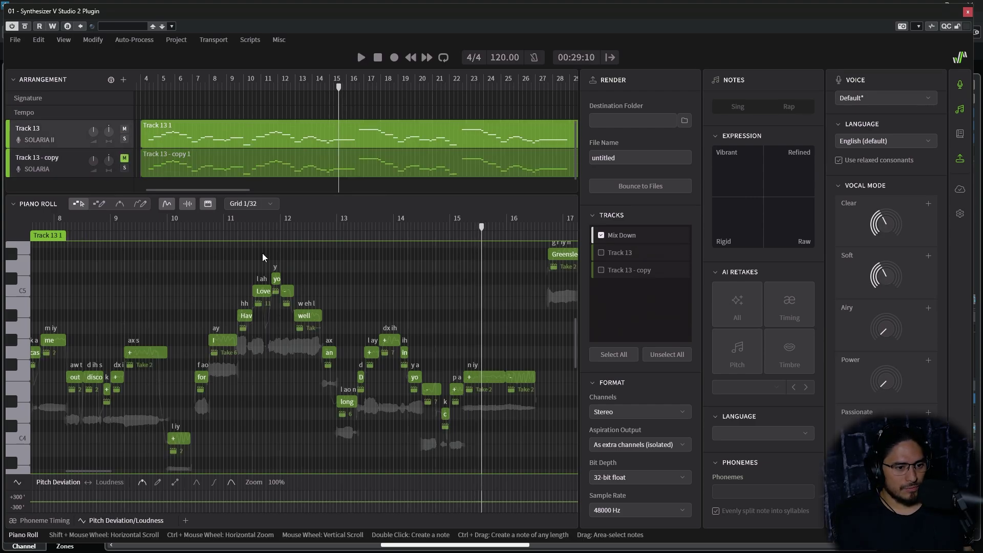
pyautogui.click(312, 224)
pyautogui.press('space')
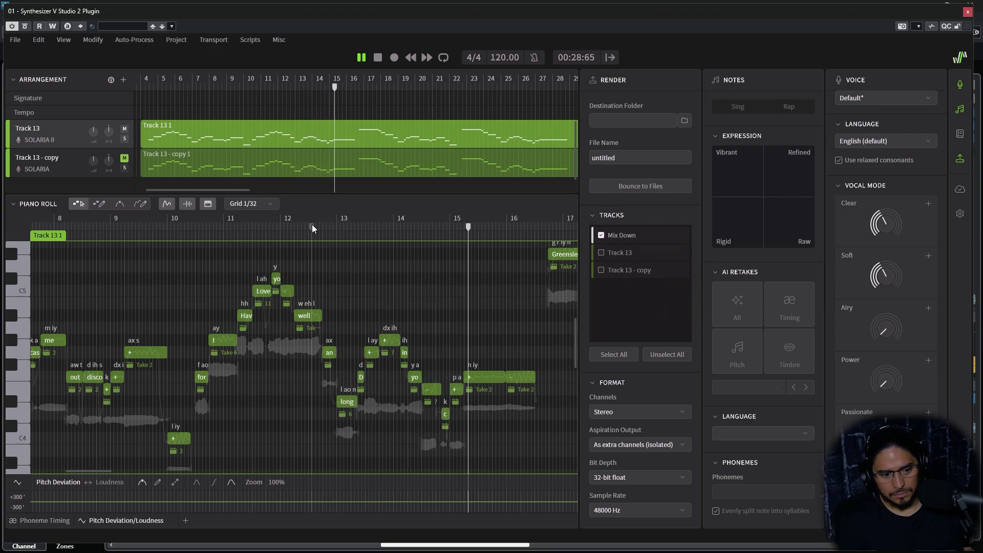
pyautogui.press('space')
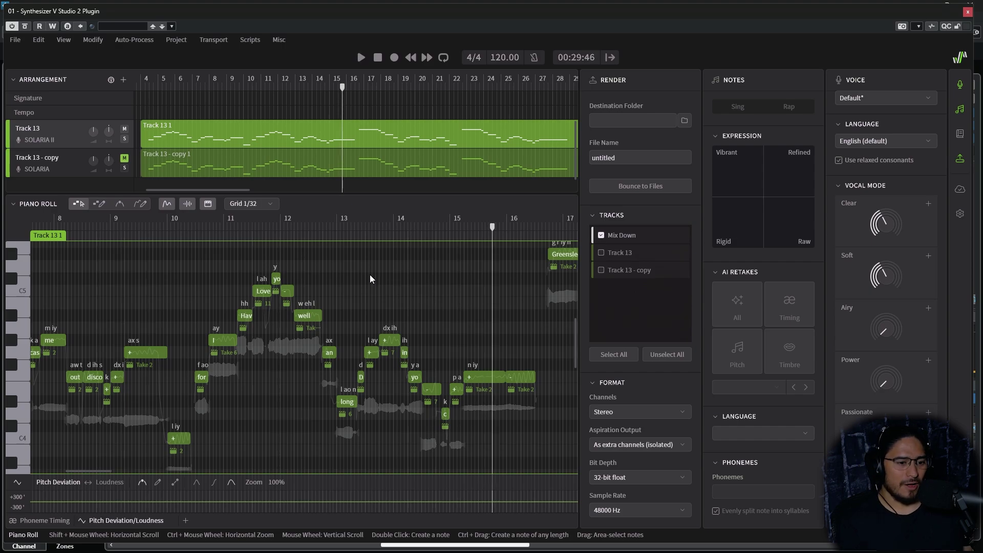
# Mute Track 13, unmute the SOLARIA copy, and play it from "and", restarting from "well" through "long".
pyautogui.keyDown('ctrl'); pyautogui.scroll(4, 353, 307); pyautogui.keyUp('ctrl')
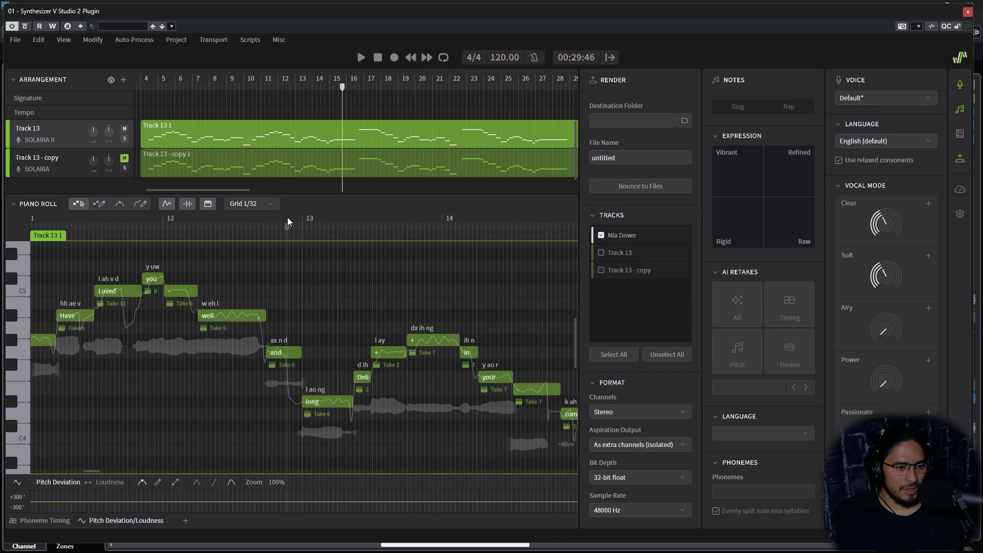
pyautogui.click(294, 230)
pyautogui.press('space')
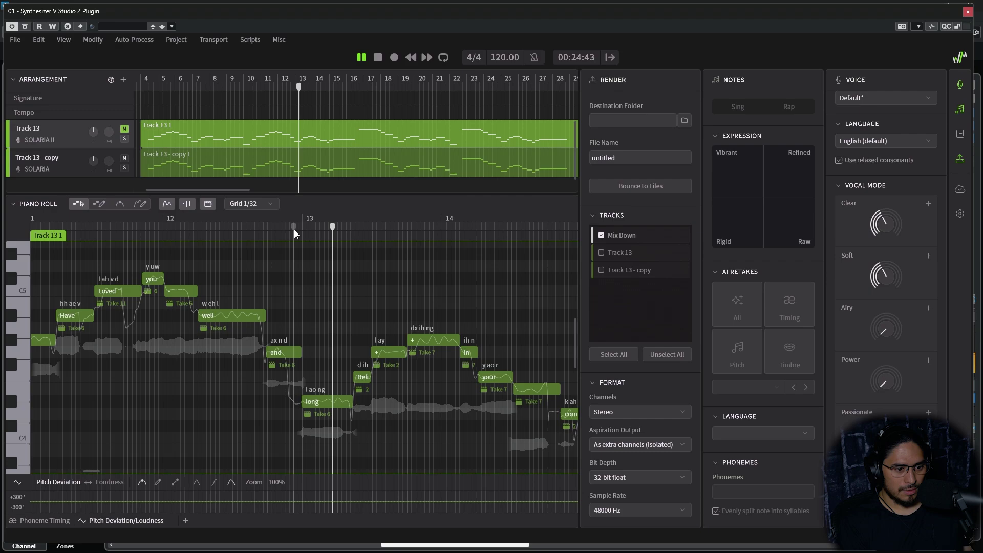
pyautogui.click(214, 220)
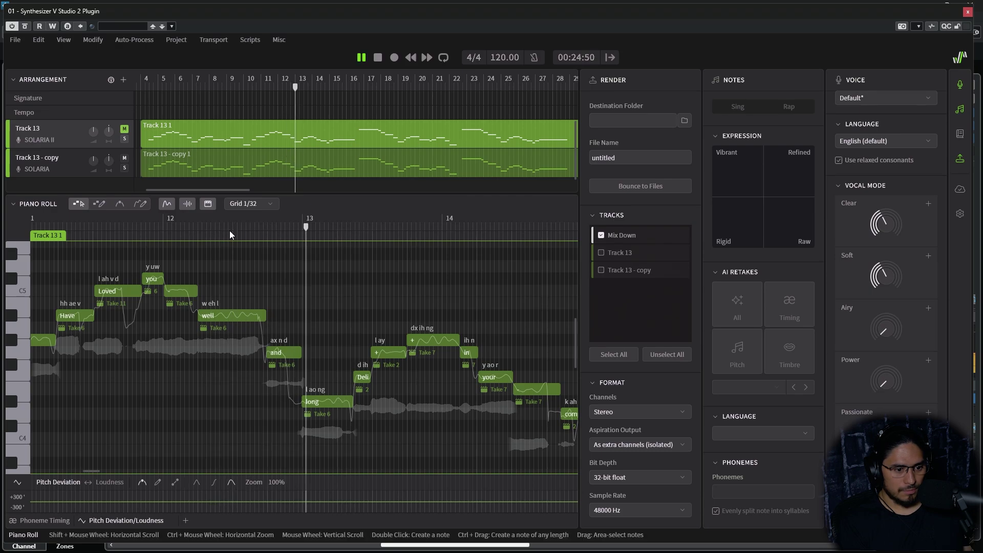
pyautogui.press('space')
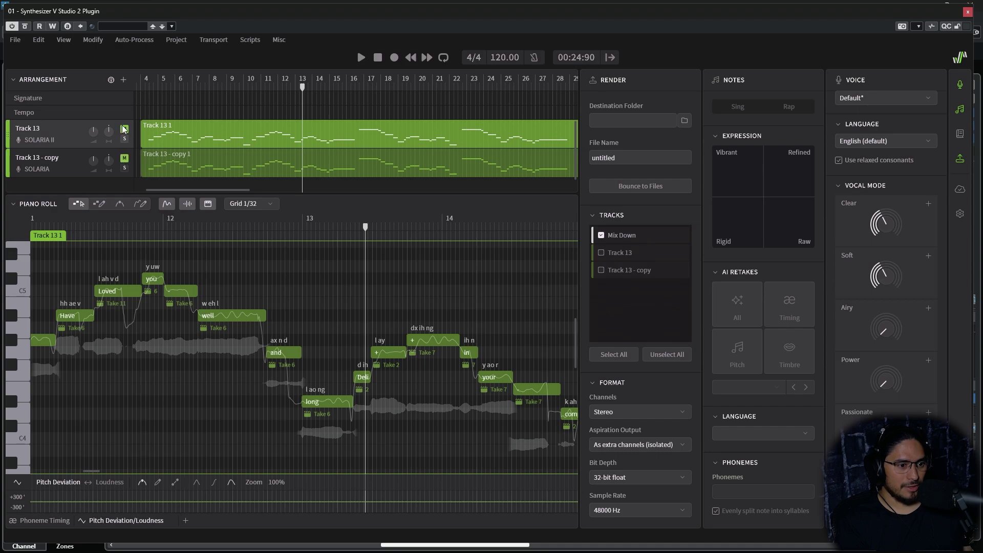
# Mute the SOLARIA copy, unmute Track 13, and play from "well" to the first syllables of "Delighting".
pyautogui.click(216, 225)
pyautogui.press('space')
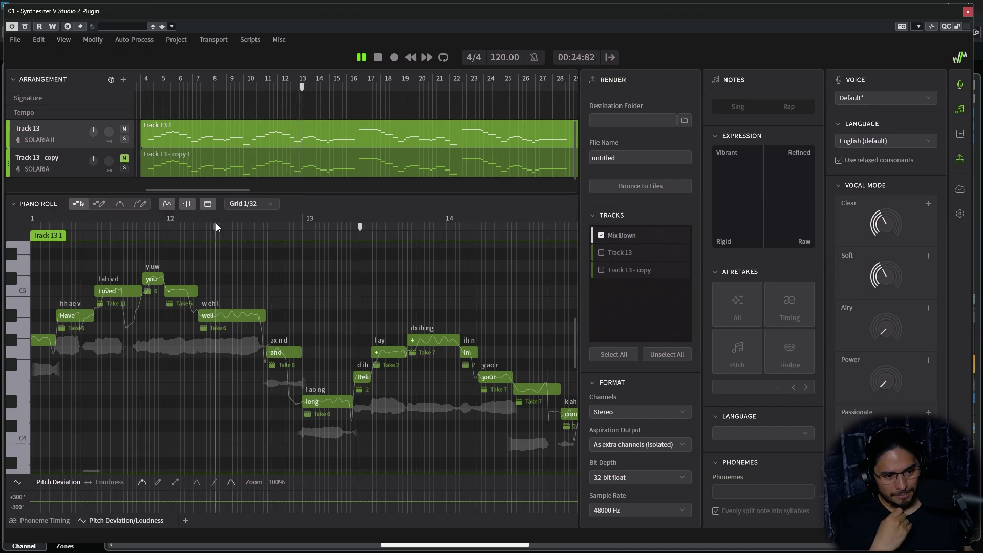
pyautogui.press('space')
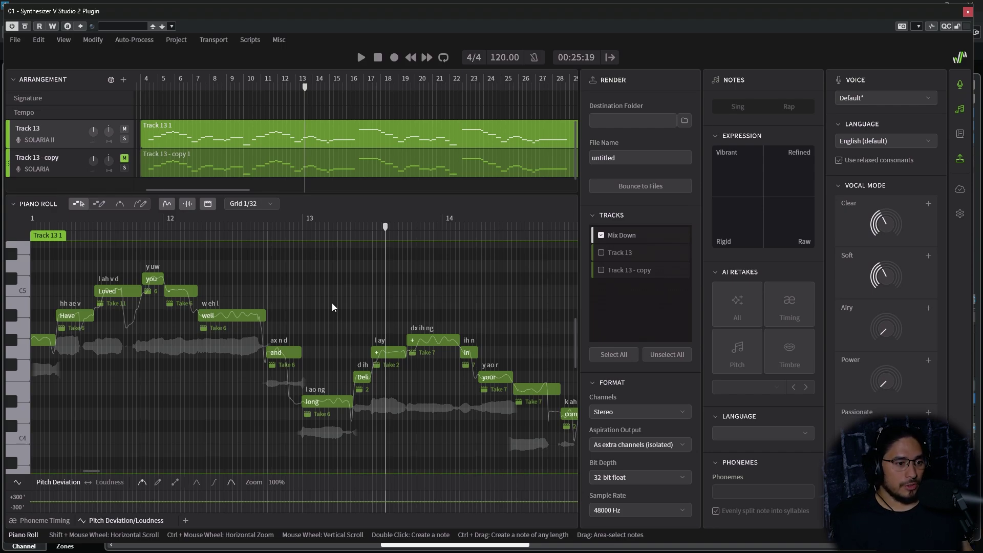
pyautogui.scroll(-1, 65, 165)
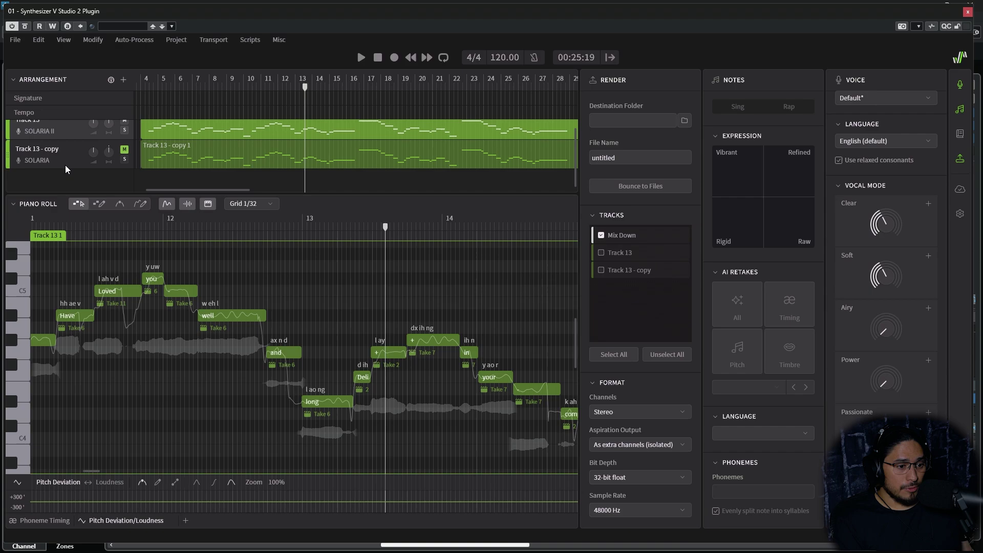
# Unmute the SOLARIA copy, pan the two tracks to opposite sides, and play both together from "Delighting" into the last syllable of "company".
pyautogui.click(125, 149)
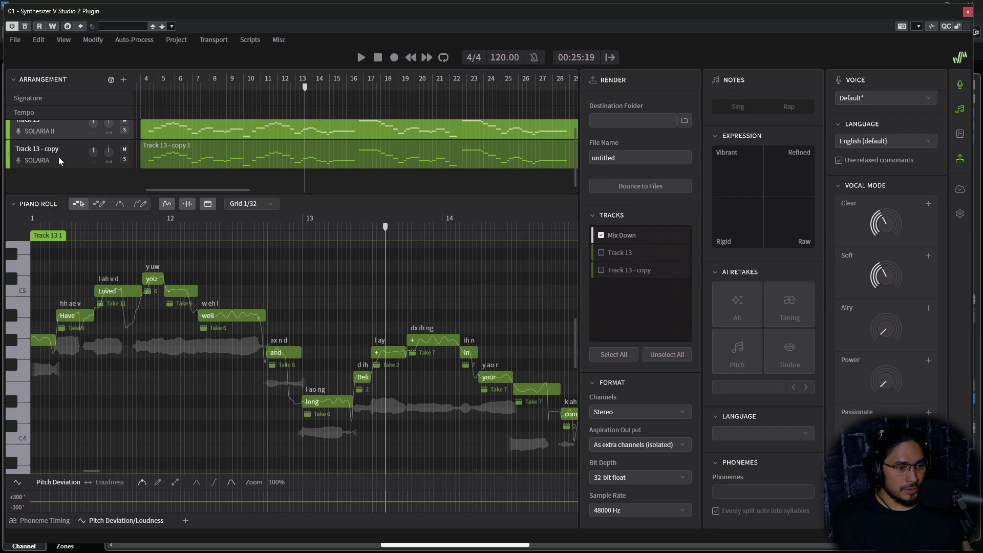
pyautogui.scroll(1, 67, 159)
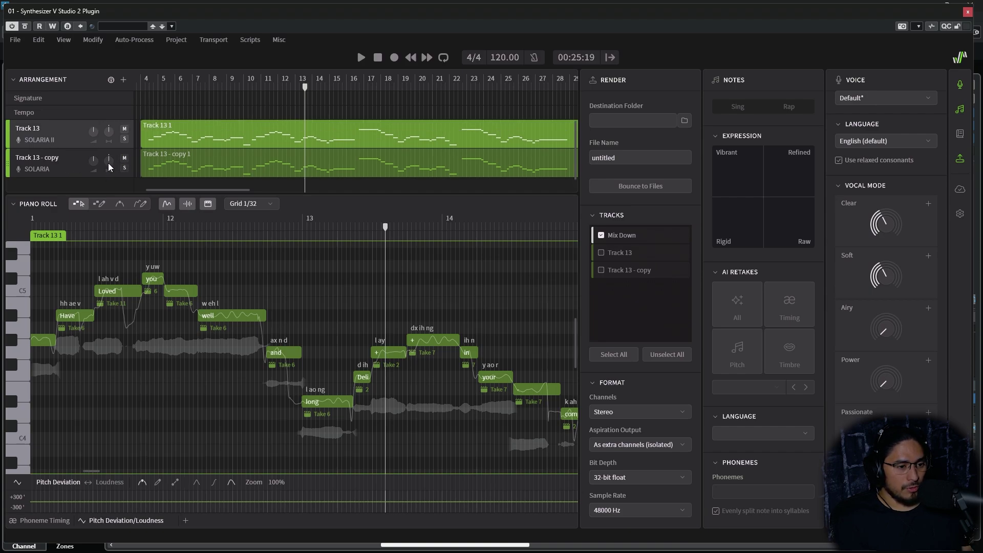
pyautogui.press('space')
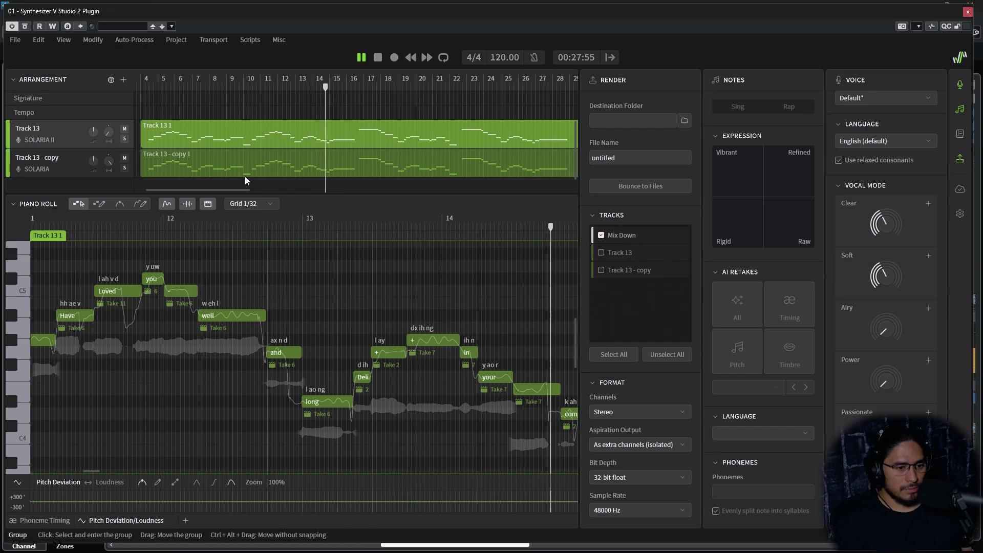
pyautogui.press('space')
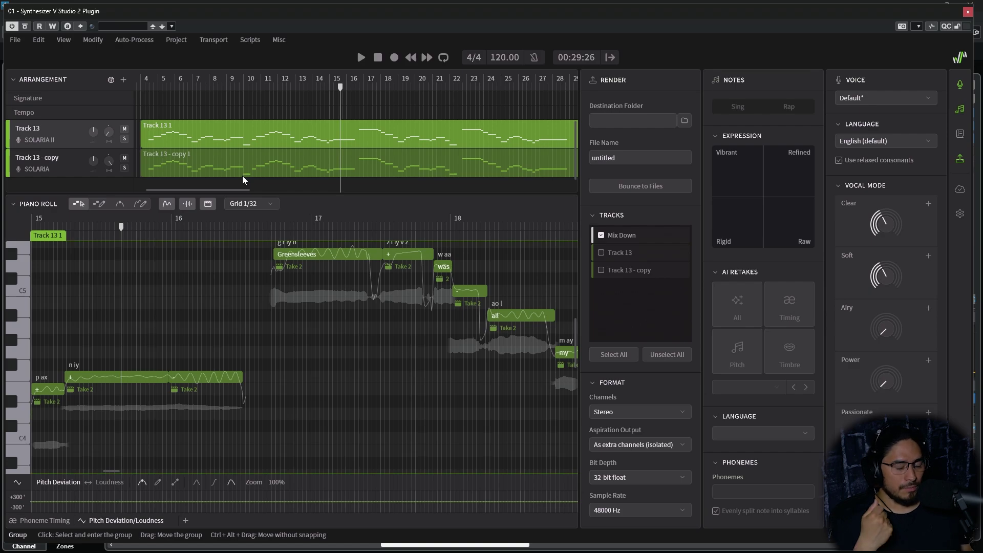
# Recenter both tracks' panning, mute the SOLARIA copy, play from the last syllable of "Delighting" into "company", and select Track 13.
pyautogui.click(109, 171)
pyautogui.click(125, 158)
pyautogui.scroll(4, 121, 266)
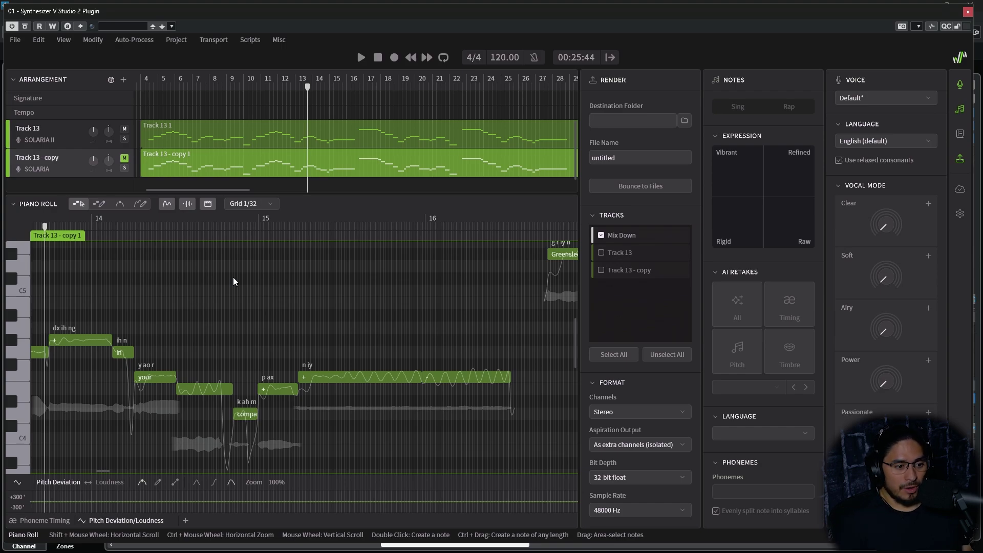
pyautogui.click(51, 230)
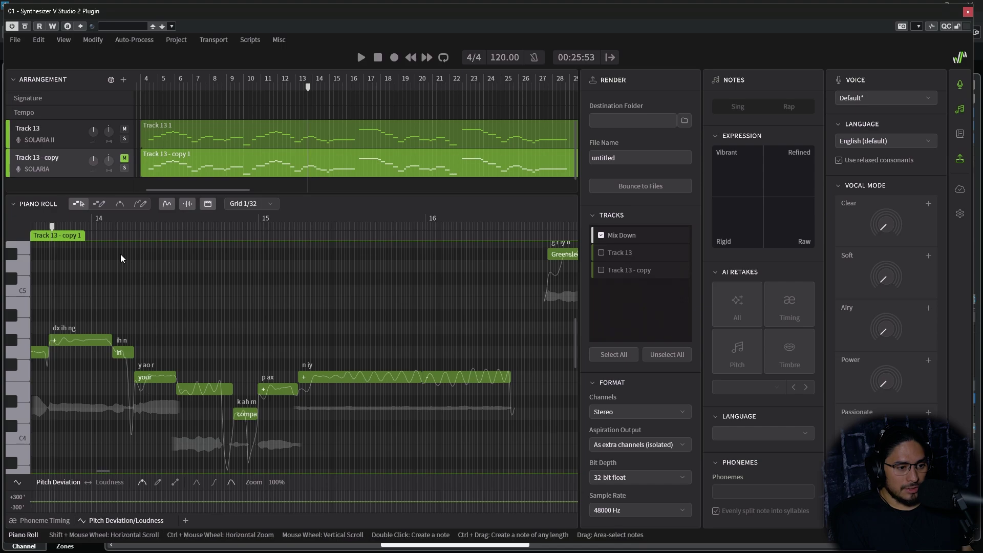
pyautogui.click(66, 223)
pyautogui.press('space')
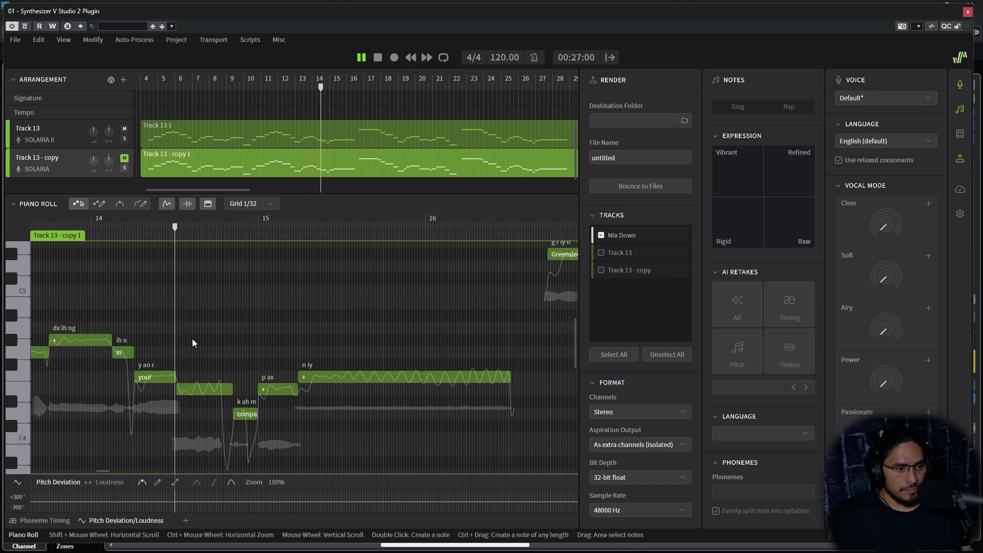
pyautogui.click(72, 140)
# Clear the lyric of Track 13's held note between "your" and "company", and play the phrase from the last syllable of "Delighting".
pyautogui.doubleClick(192, 391)
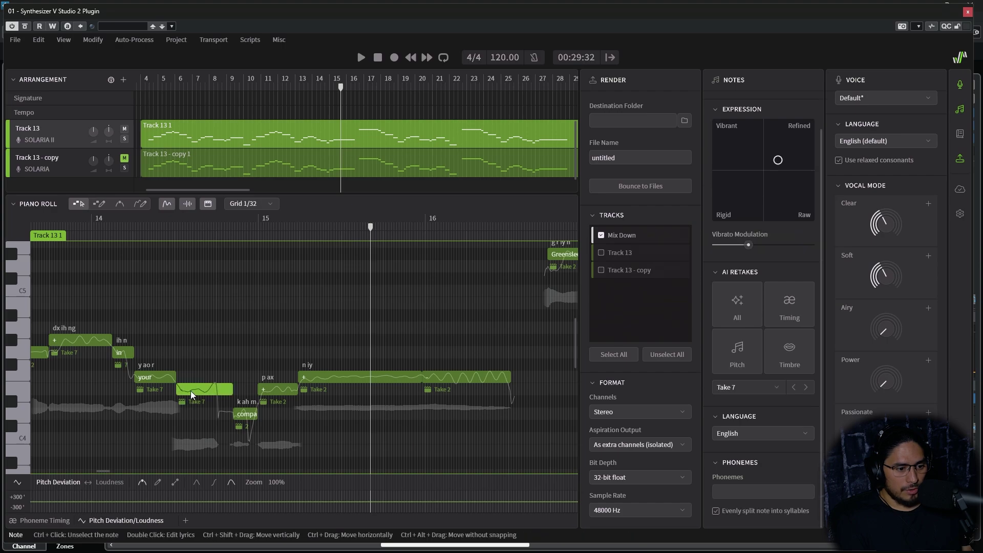
pyautogui.press('Return')
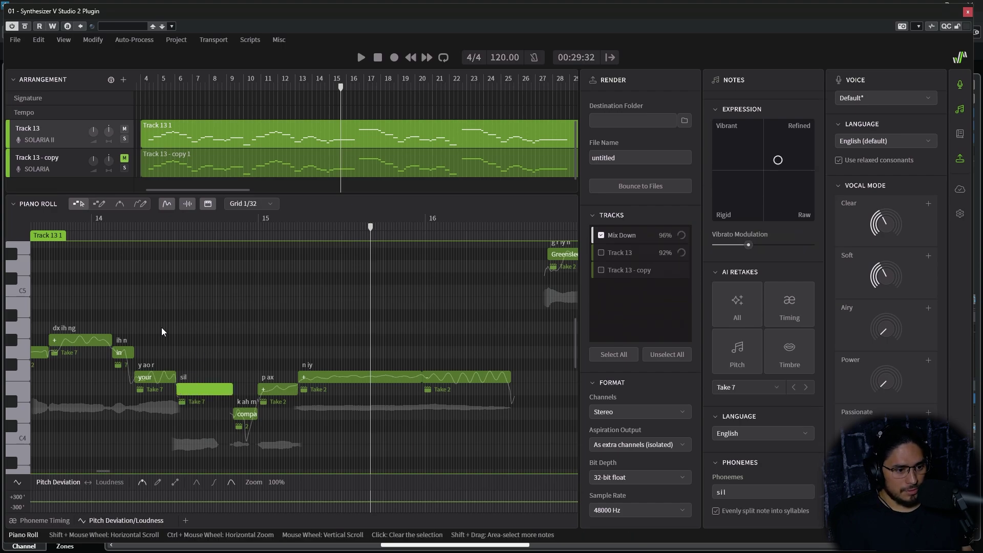
pyautogui.click(46, 218)
pyautogui.press('space')
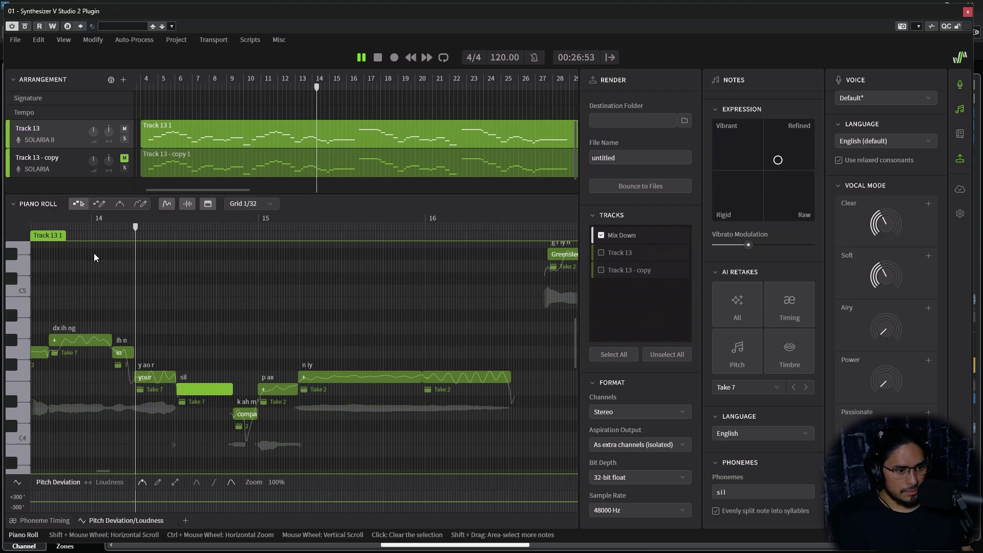
pyautogui.press('space')
# Set the lyric of the held note after "your" to "+" and play from bar 14 to "company".
pyautogui.doubleClick(194, 388)
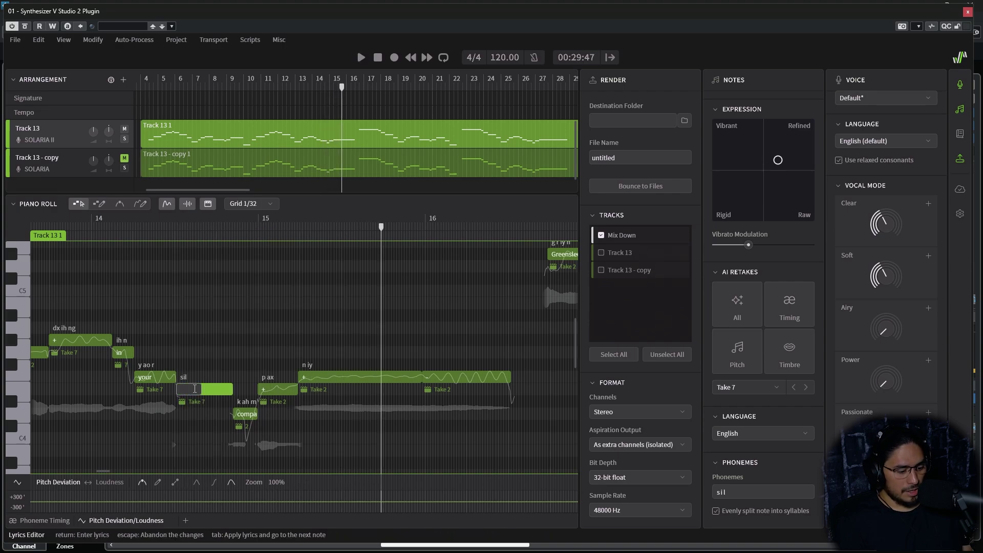
pyautogui.press('Escape')
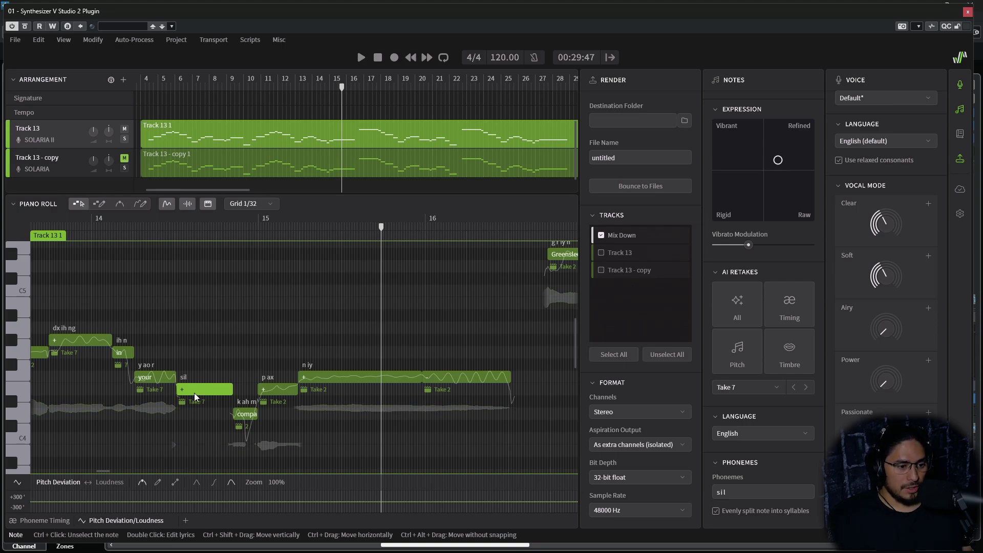
pyautogui.click(98, 224)
pyautogui.press('space')
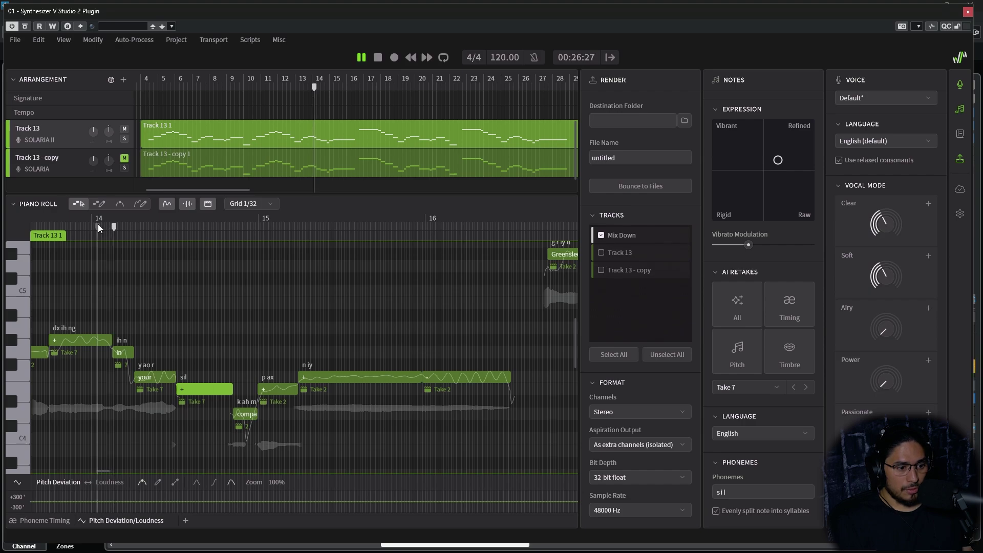
pyautogui.press('space')
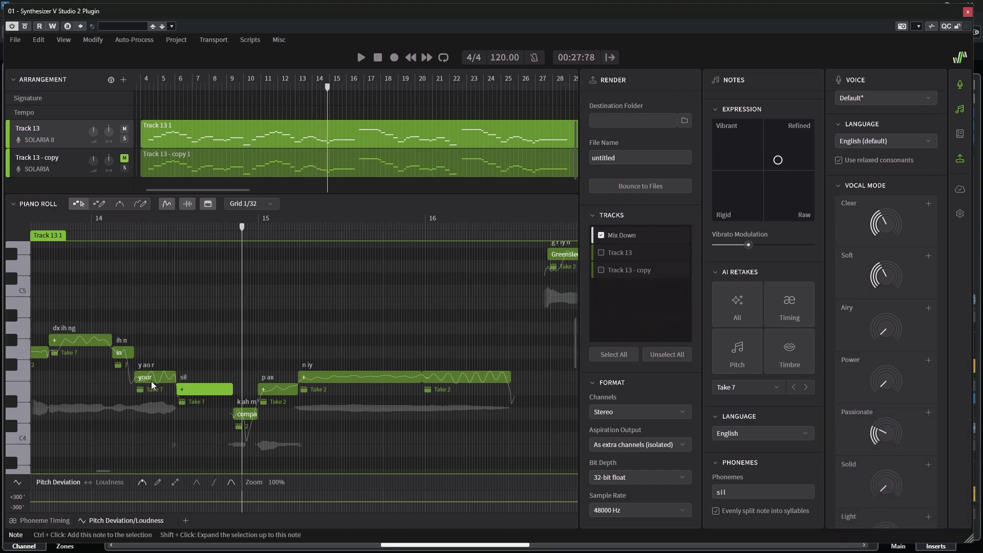
# Set the lyric of the held note after "your" back to "-" and play from just before bar 14 into "company".
pyautogui.doubleClick(188, 390)
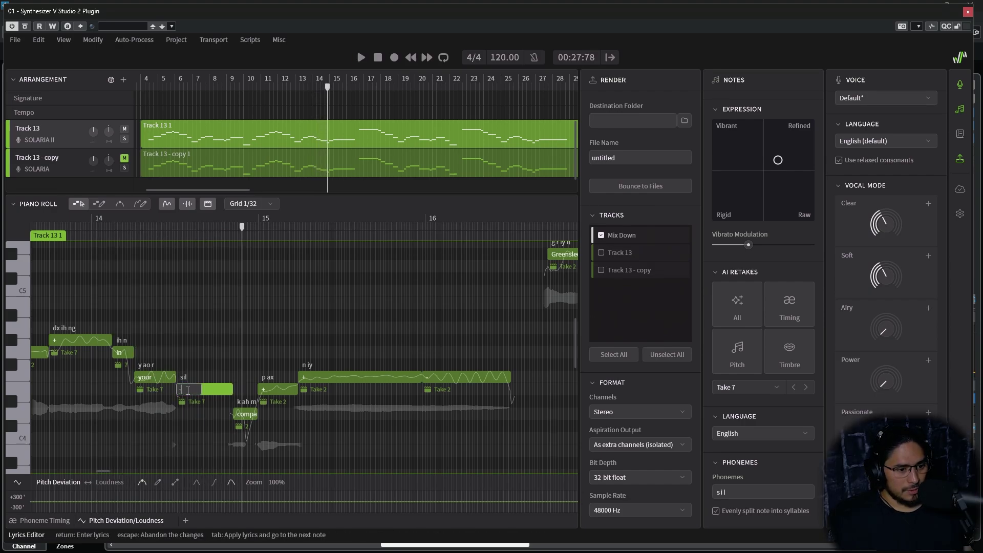
pyautogui.press('Return')
pyautogui.click(79, 224)
pyautogui.press('space')
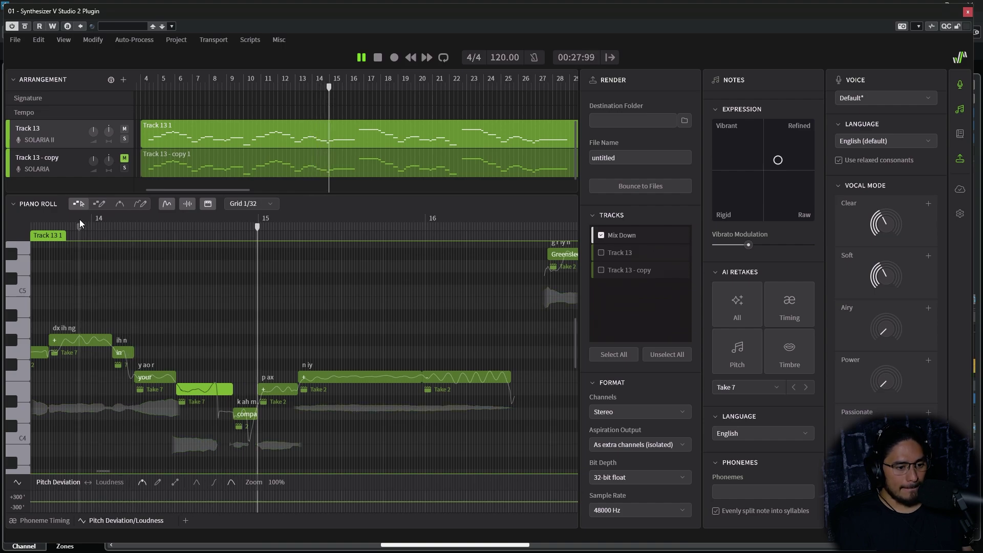
pyautogui.press('space')
# Generate a new AI pitch retake for Track 13's held note after "your" and the first note of "company".
pyautogui.scroll(5, 231, 405)
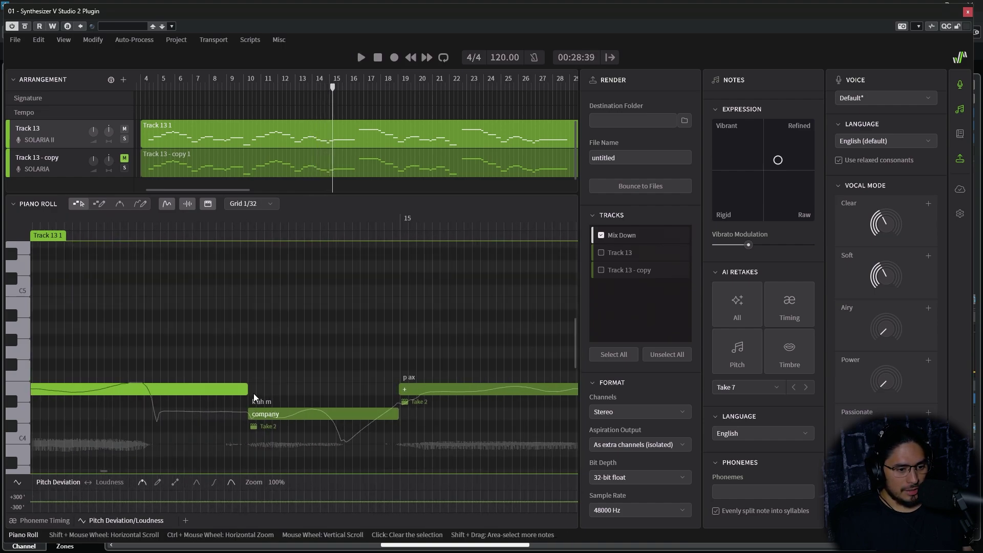
pyautogui.click(258, 418)
pyautogui.moveTo(103, 343); pyautogui.dragTo(274, 437)
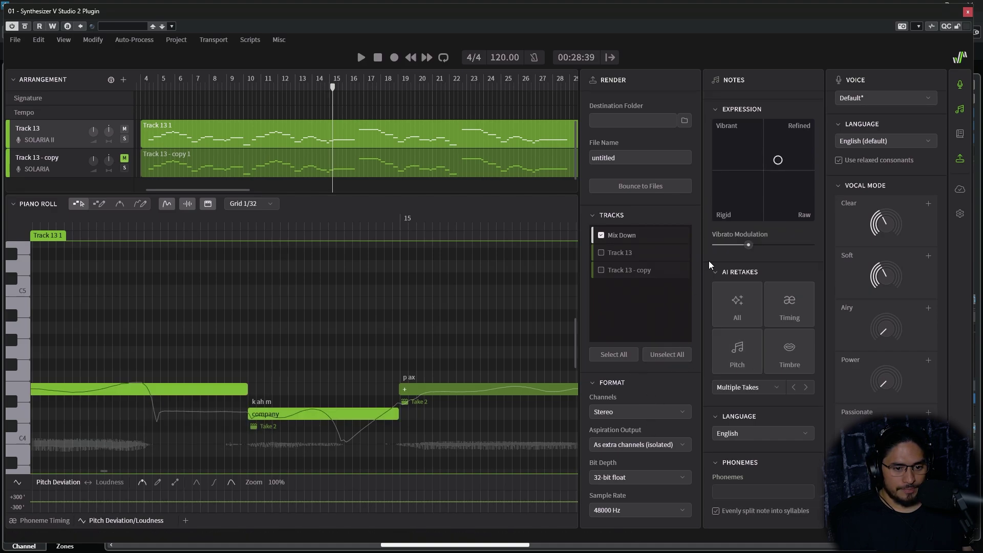
pyautogui.click(736, 347)
# Play Track 13 into the last syllable of "company", first from just before "in" and again from "long".
pyautogui.scroll(-5, 416, 368)
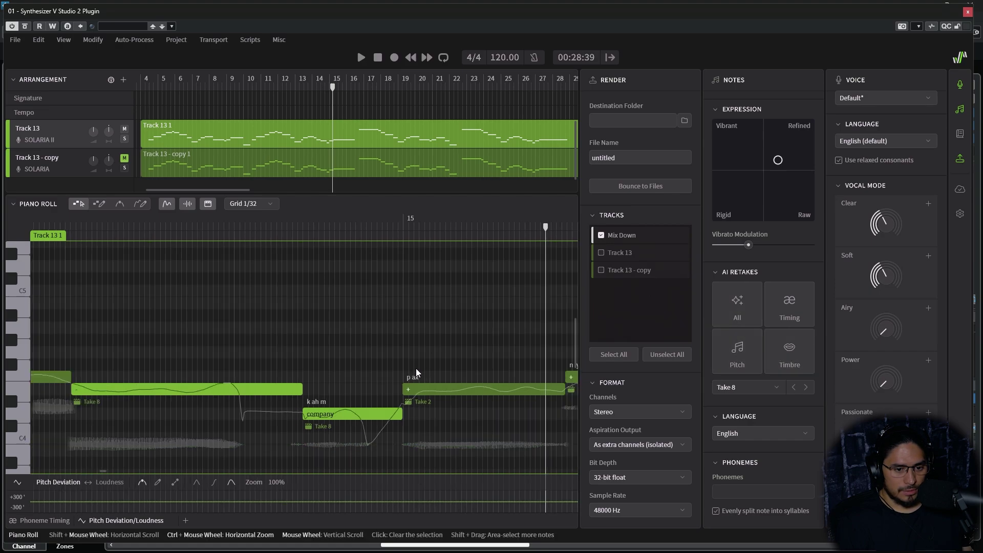
pyautogui.click(152, 226)
pyautogui.press('space')
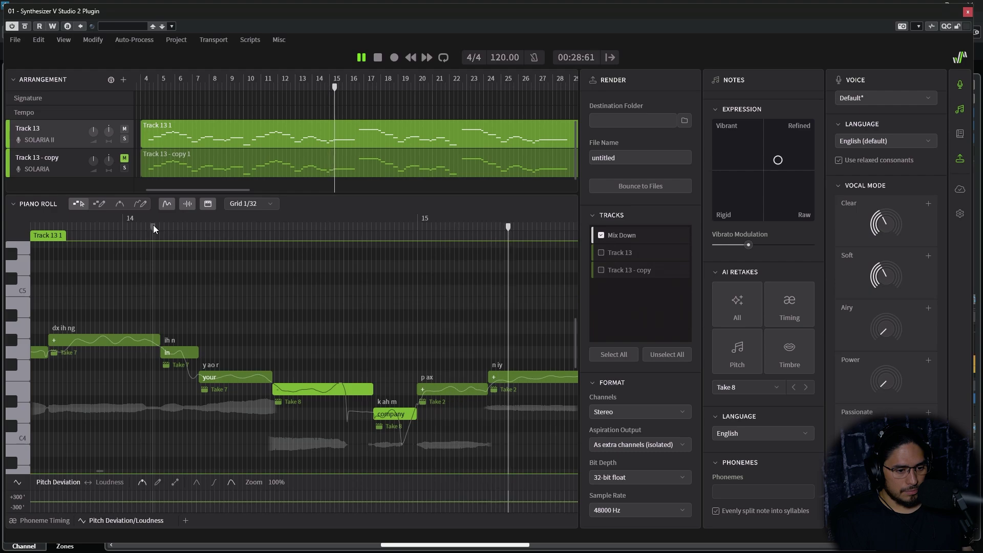
pyautogui.scroll(-4, 362, 314)
pyautogui.press('space')
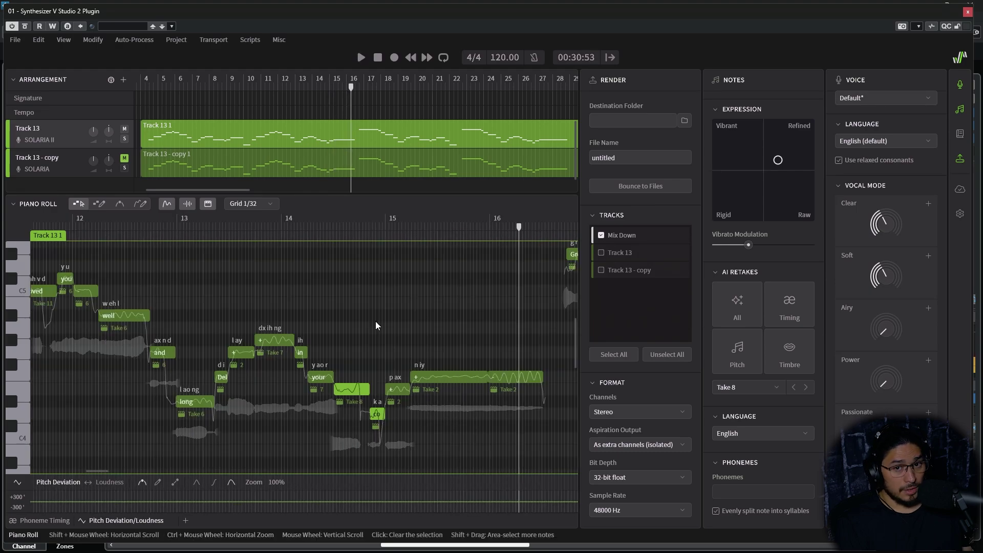
pyautogui.click(175, 226)
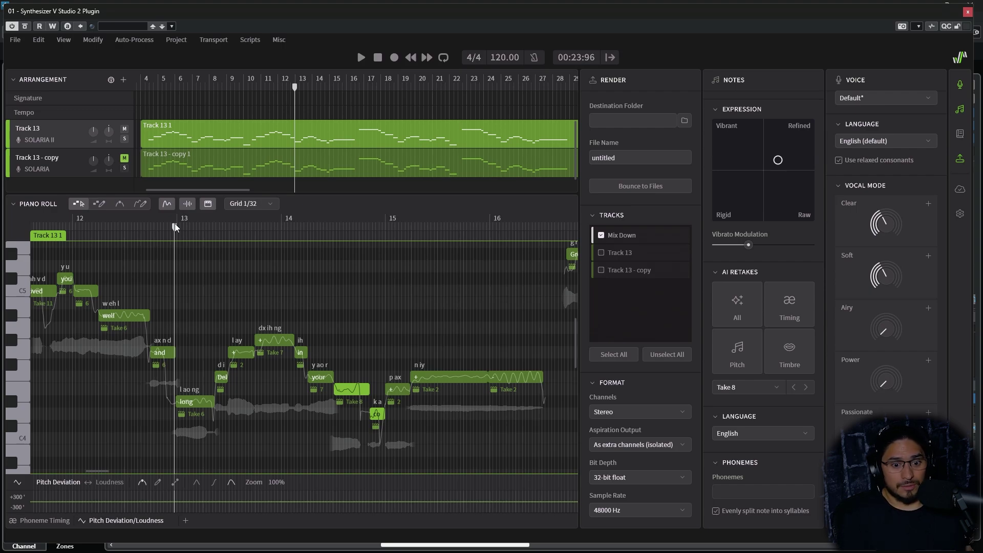
pyautogui.press('space')
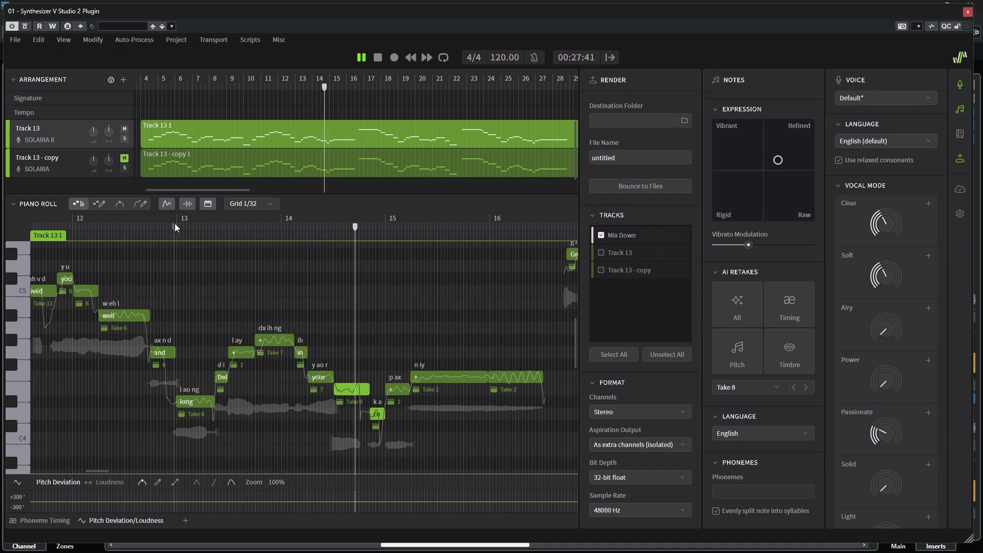
pyautogui.press('space')
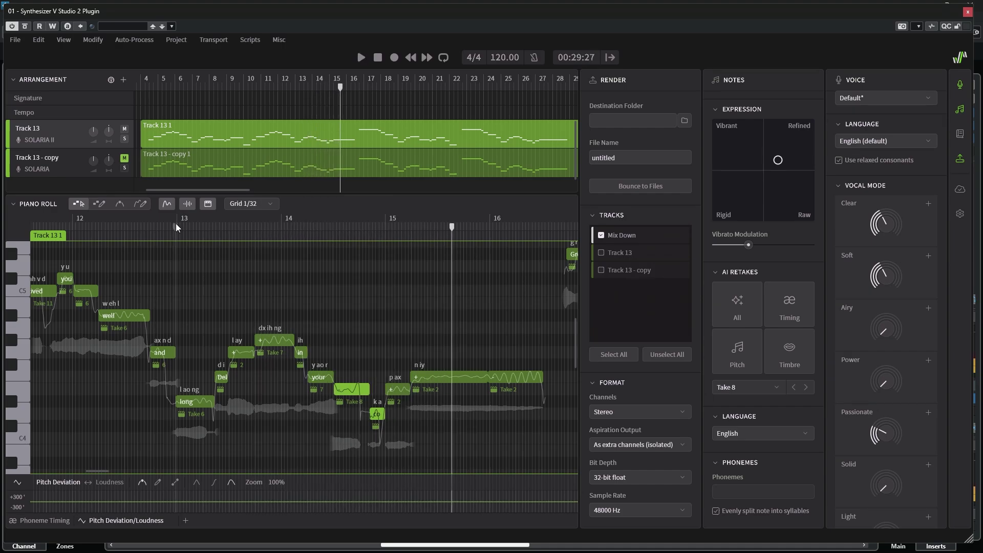
# Mute Track 13, unmute and select the SOLARIA copy, and play it from "long" through "company".
pyautogui.click(176, 223)
pyautogui.click(124, 158)
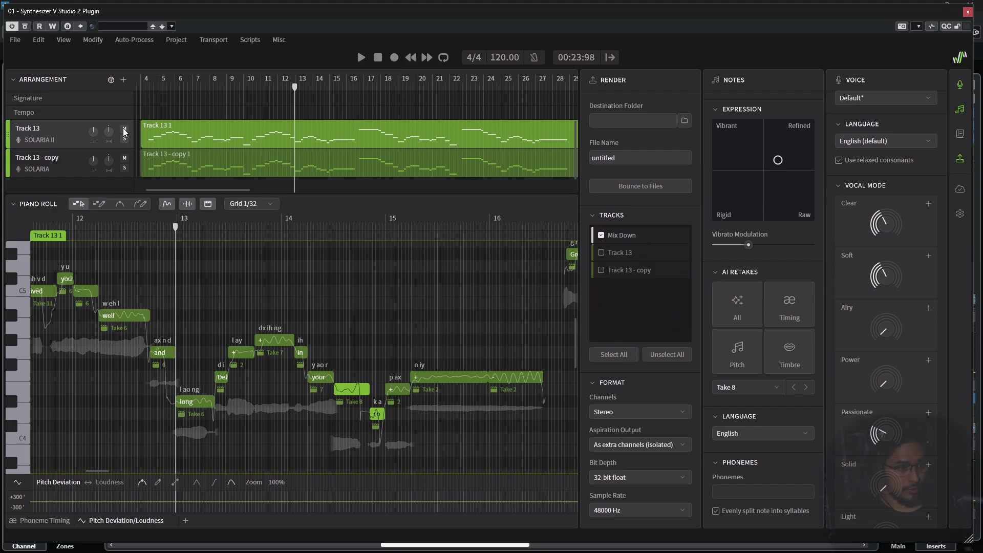
pyautogui.click(124, 129)
pyautogui.click(70, 165)
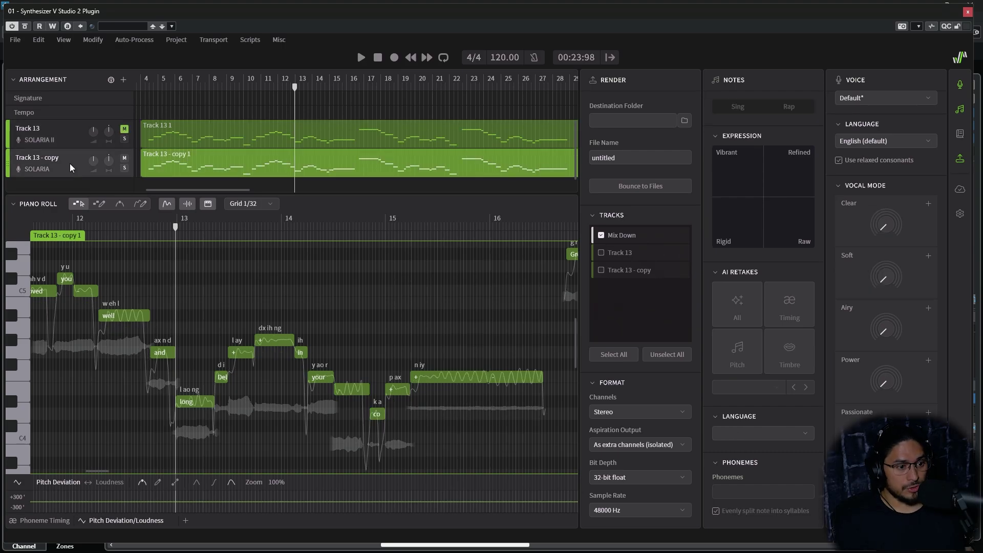
pyautogui.press('space')
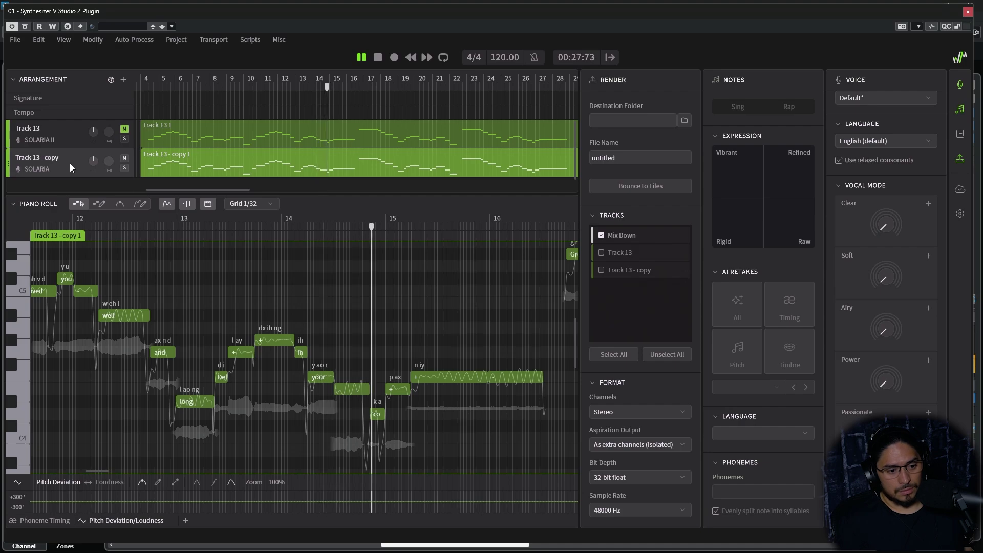
# Replay the SOLARIA copy from the second syllable of "Delighting" into the last syllable of "company".
pyautogui.click(276, 225)
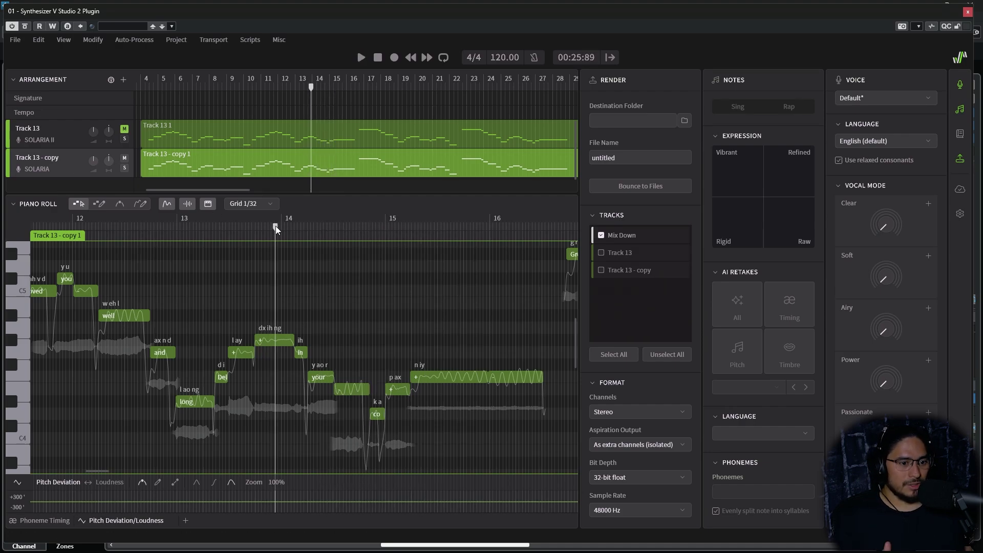
pyautogui.moveTo(276, 226); pyautogui.dragTo(231, 222)
pyautogui.press('space')
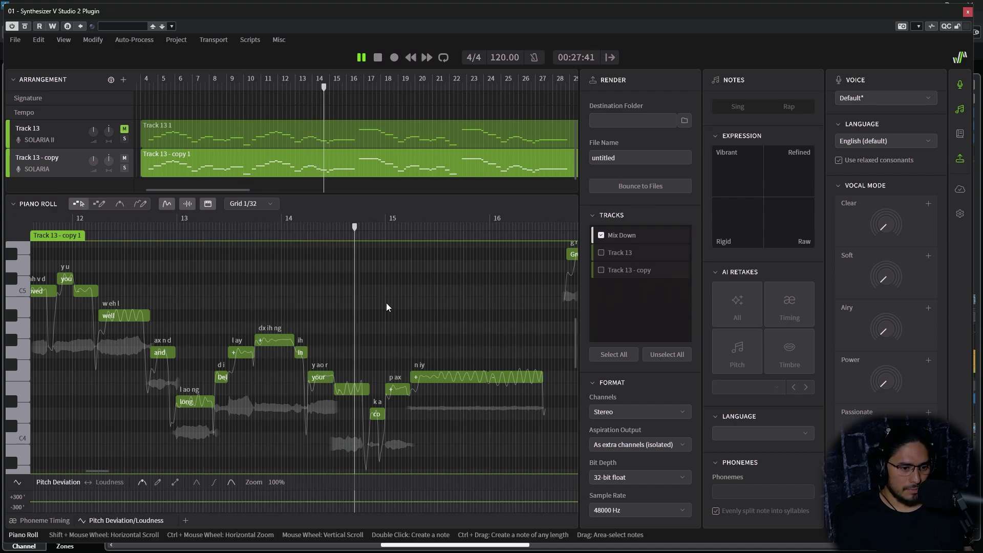
pyautogui.press('space')
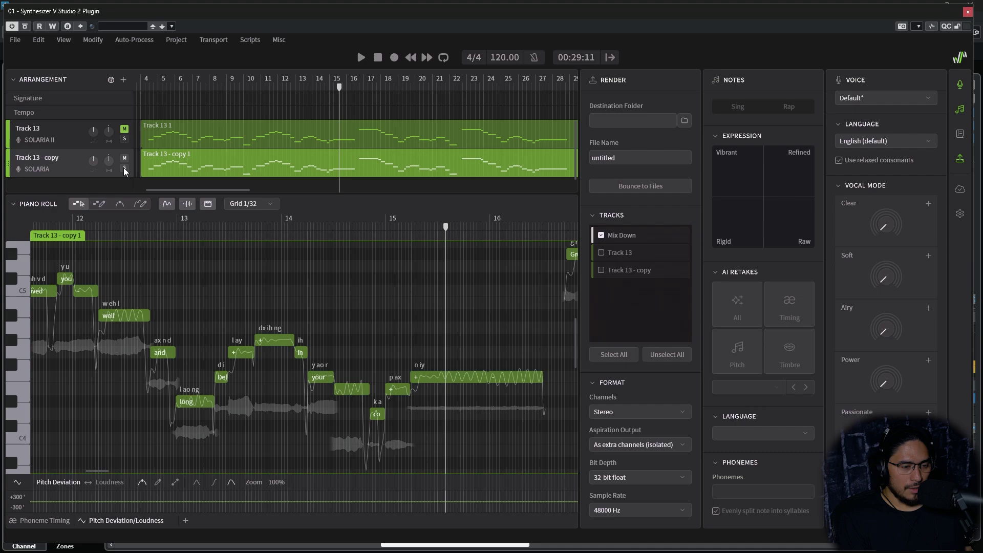
# Mute the SOLARIA copy, unmute and select Track 13, and play from the second syllable of "Delighting" through the end of "company".
pyautogui.click(125, 158)
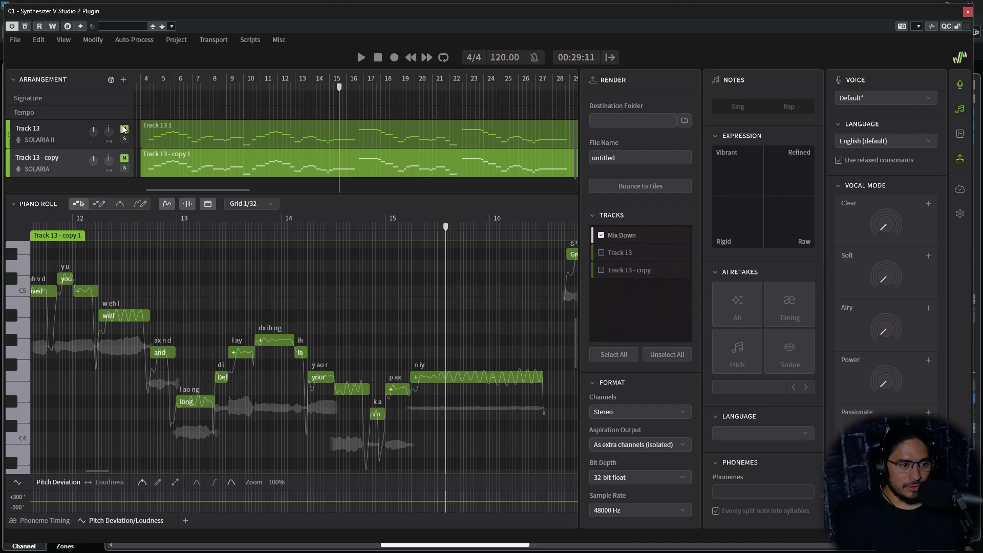
pyautogui.click(68, 136)
pyautogui.click(250, 227)
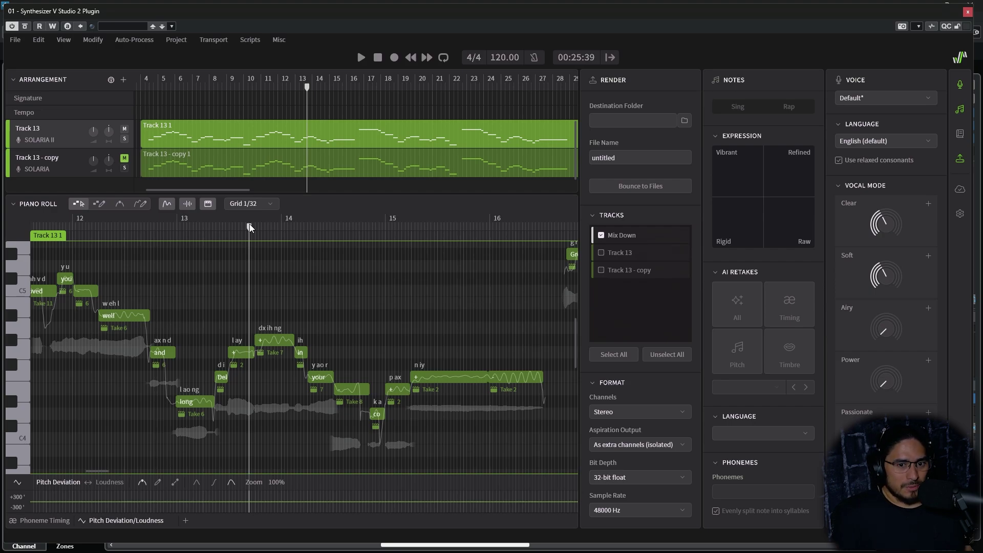
pyautogui.press('space')
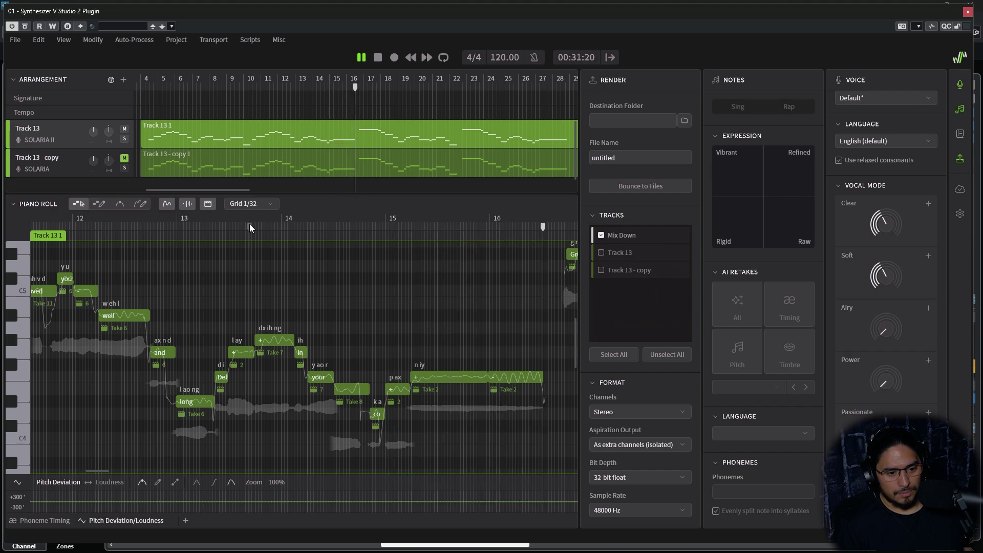
pyautogui.press('space')
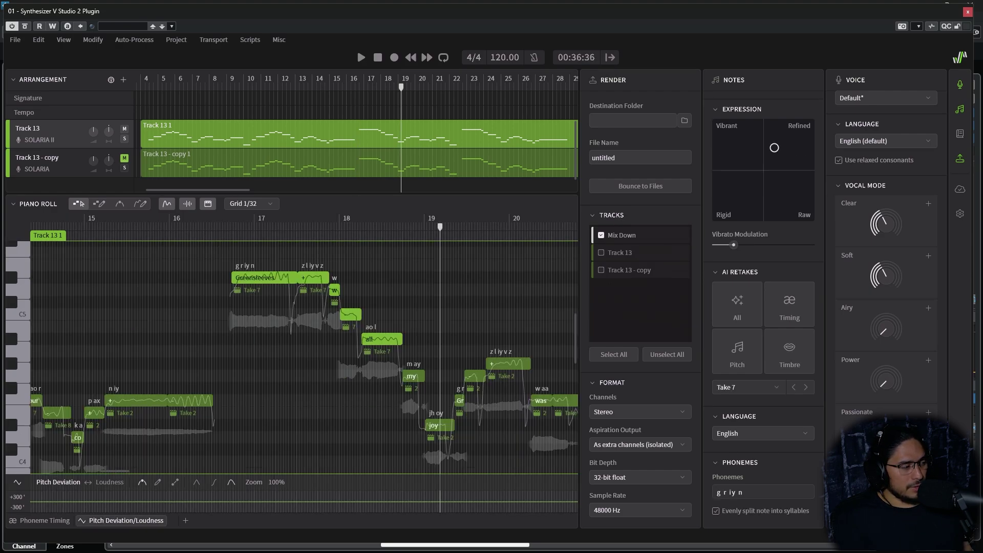
# Play Track 13 from just before "Greensleeves" in bar 16, take the Pro-Q 4 equalizer out of bypass, and close its window.
pyautogui.click(223, 226)
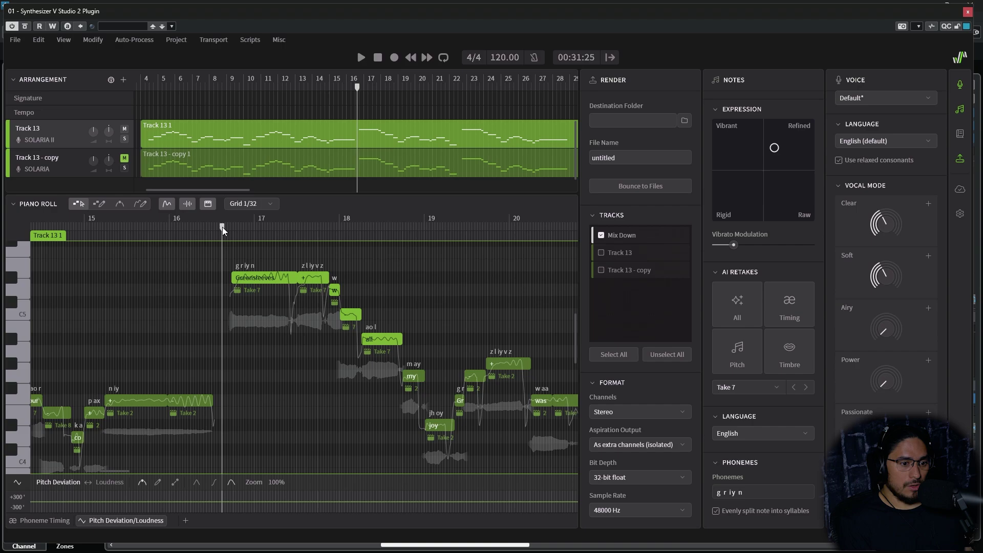
pyautogui.press('space')
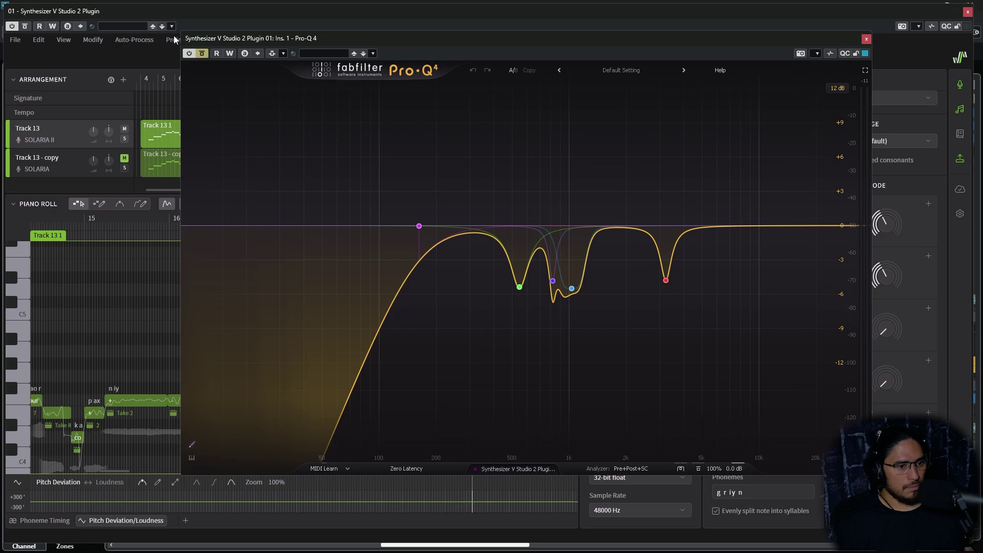
pyautogui.click(200, 53)
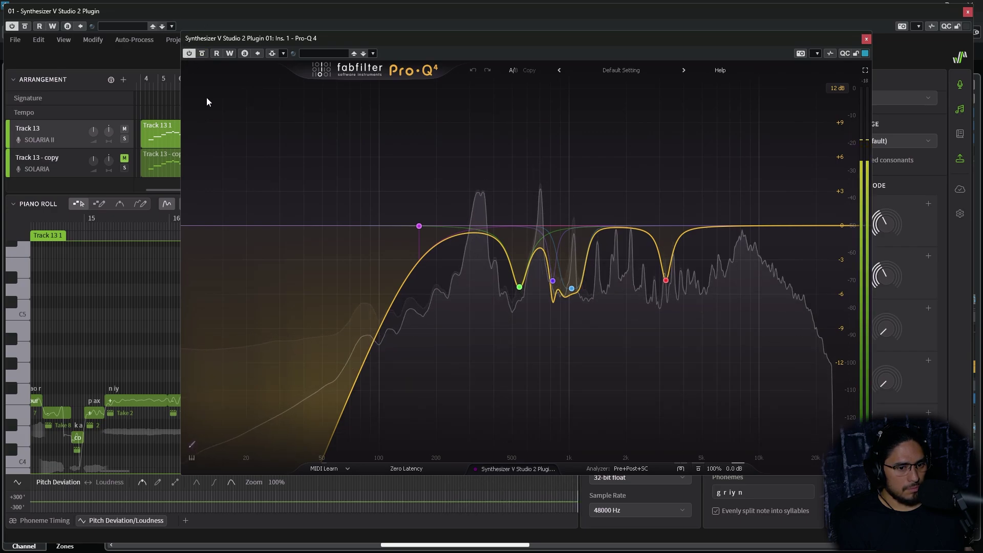
pyautogui.click(866, 39)
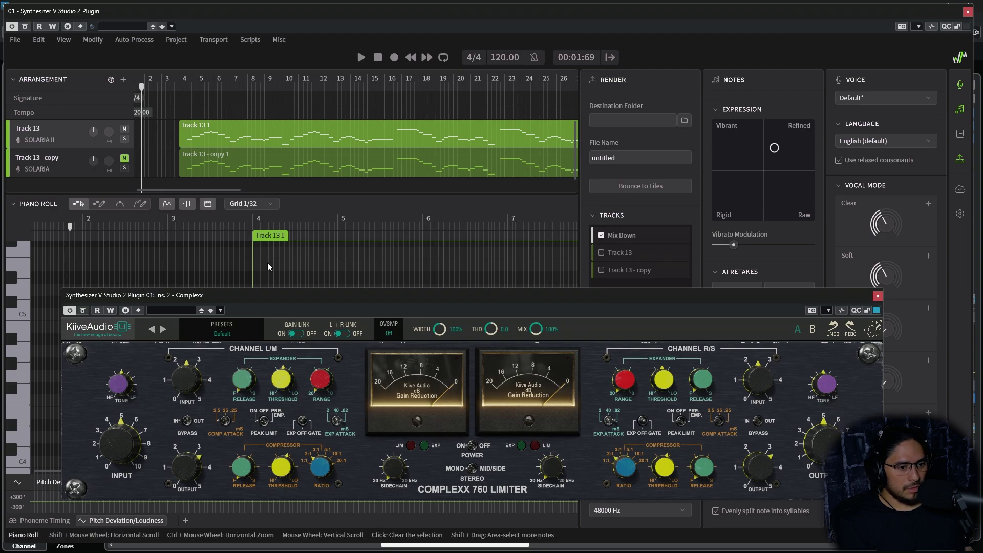
# Listen to Track 13 through the effects from near the beginning, close the reverb, limiter and delay windows, and stop back near the start.
pyautogui.click(691, 37)
pyautogui.press('space')
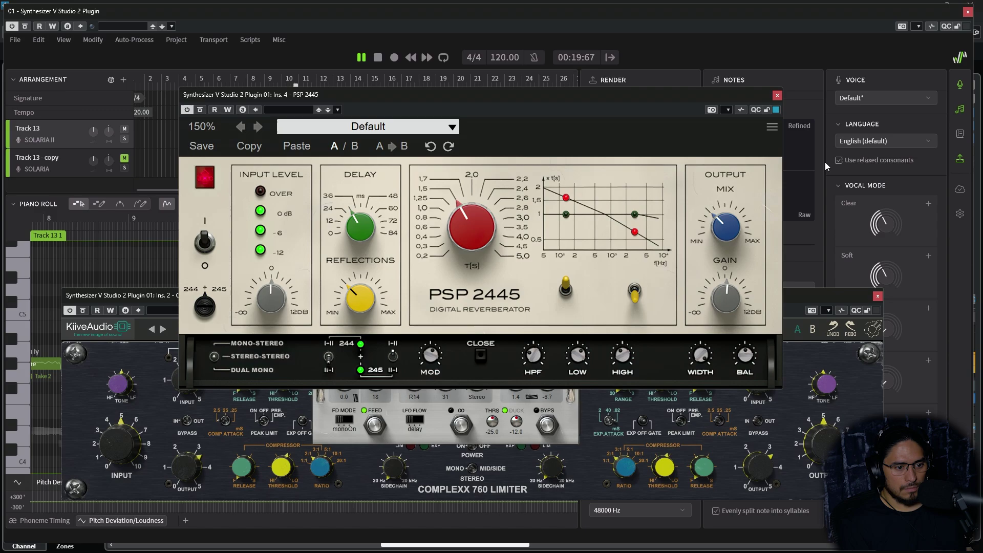
pyautogui.click(777, 96)
pyautogui.click(878, 296)
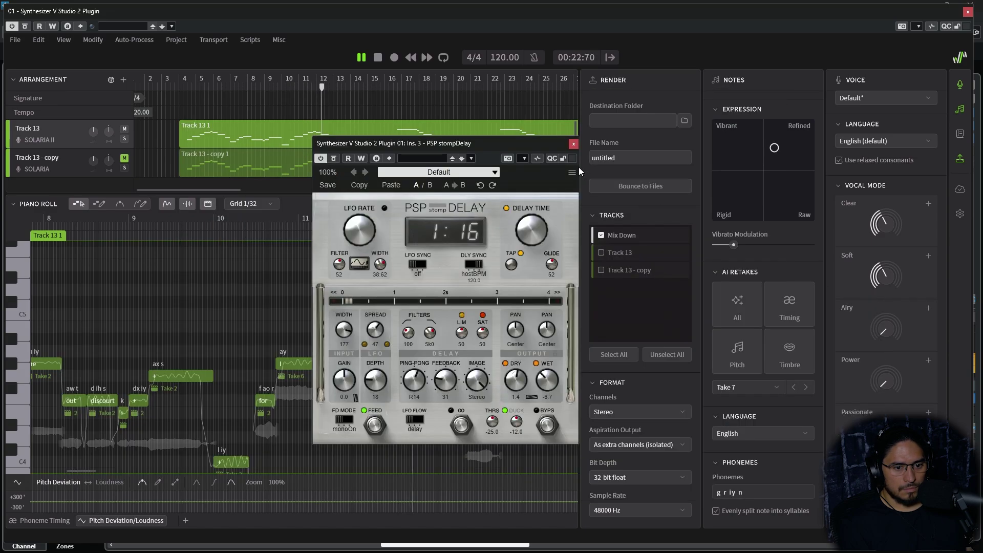
pyautogui.click(573, 144)
pyautogui.press('.')
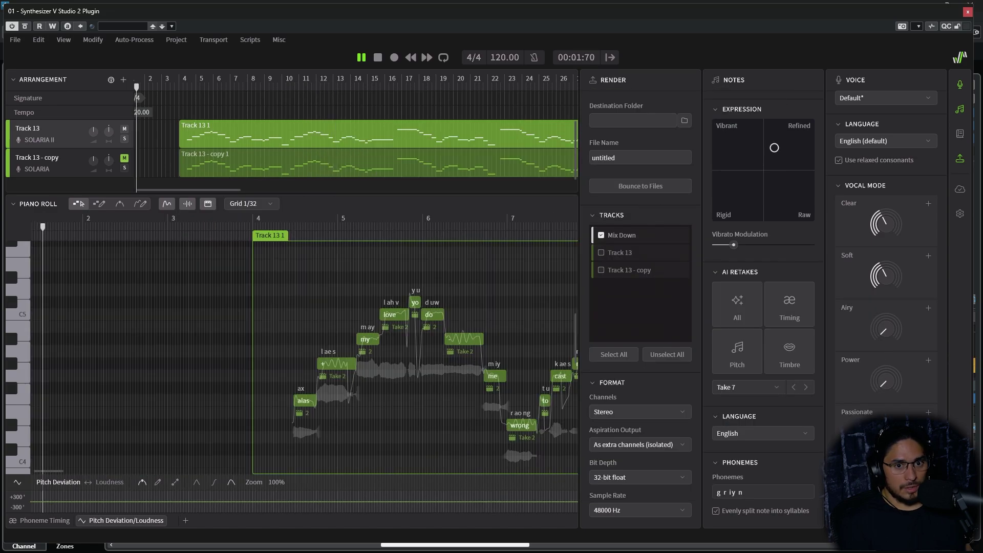
pyautogui.press('space')
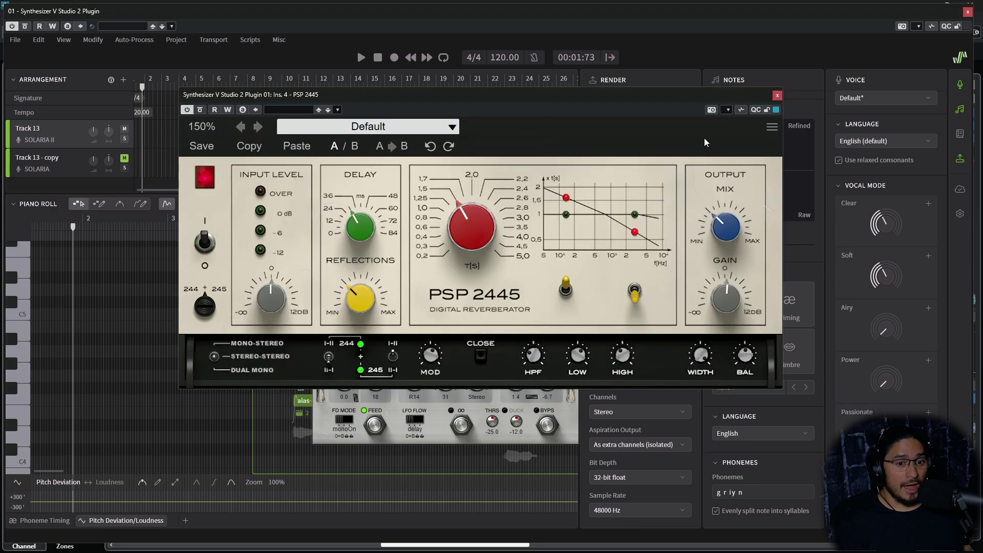
# Review the PSP 2445, PSP stompDelay, Complexx and Pro-Q 4 settings, and close all of the effect windows.
pyautogui.click(777, 96)
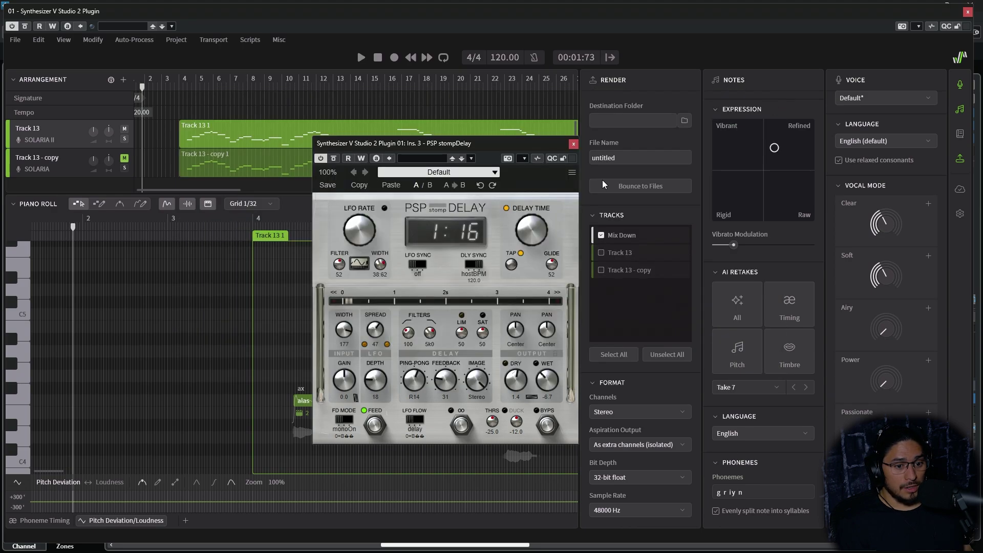
pyautogui.click(573, 145)
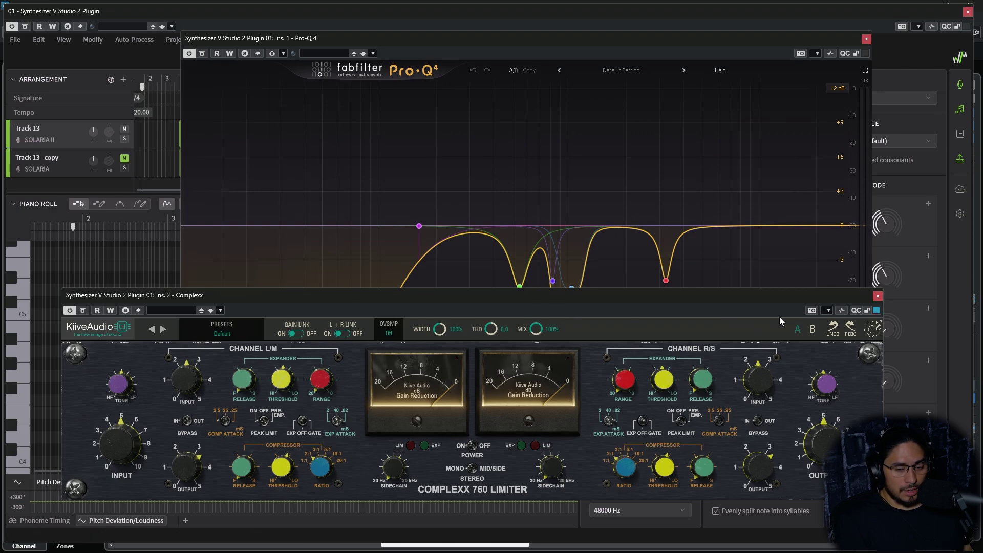
pyautogui.moveTo(757, 299); pyautogui.dragTo(738, 198)
pyautogui.click(860, 194)
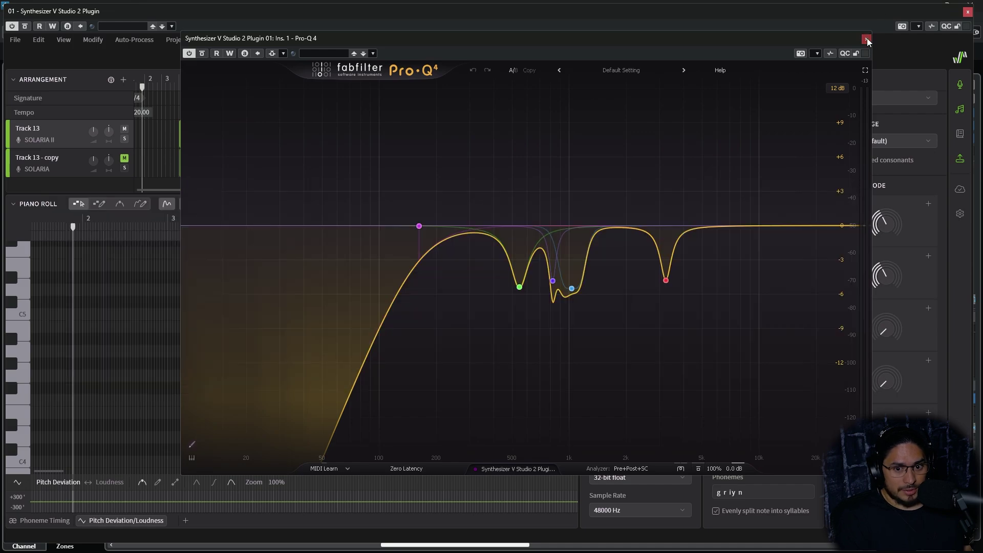
pyautogui.click(866, 39)
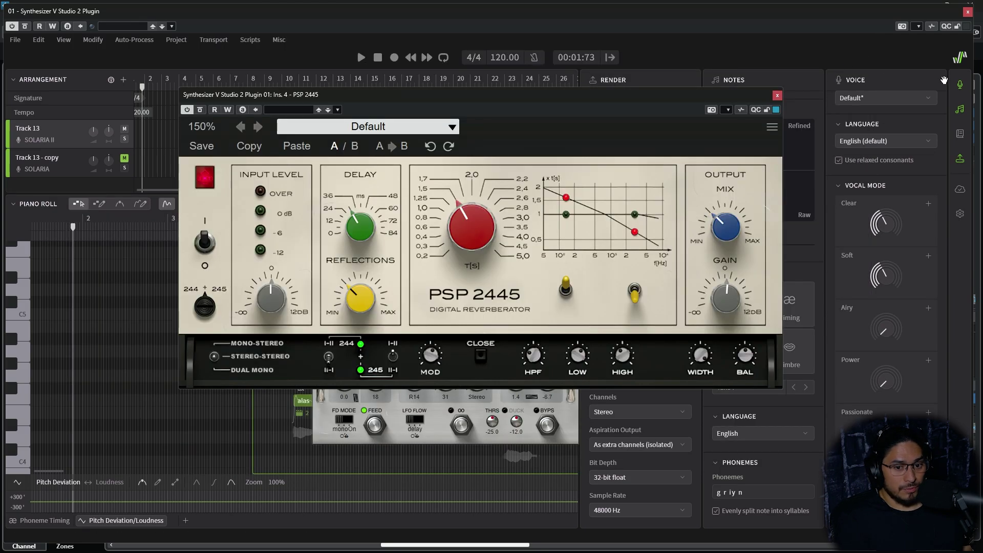
pyautogui.click(778, 95)
pyautogui.click(574, 145)
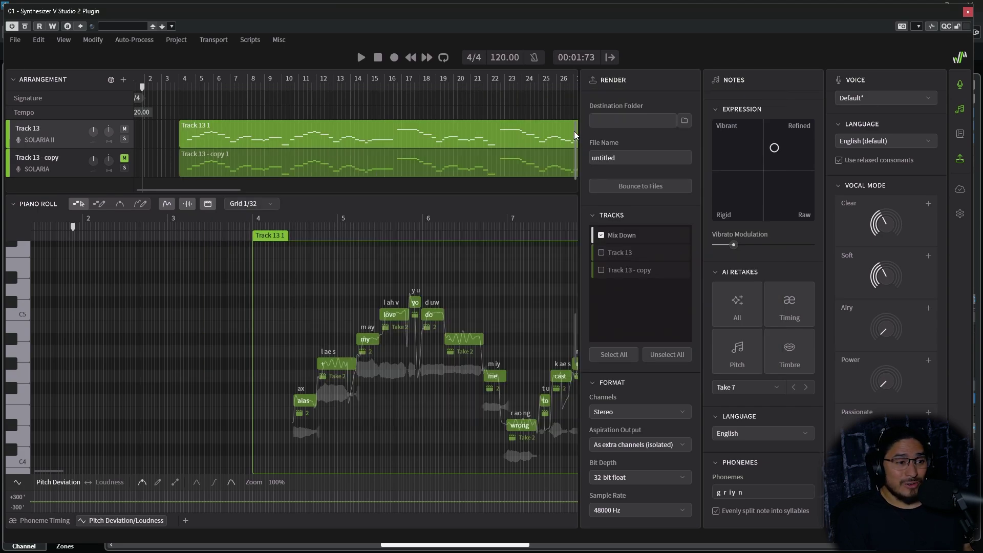
# Play Track 13 from near the beginning, unmute the SOLARIA copy to hear both voices together, and mute the copy again.
pyautogui.click(358, 48)
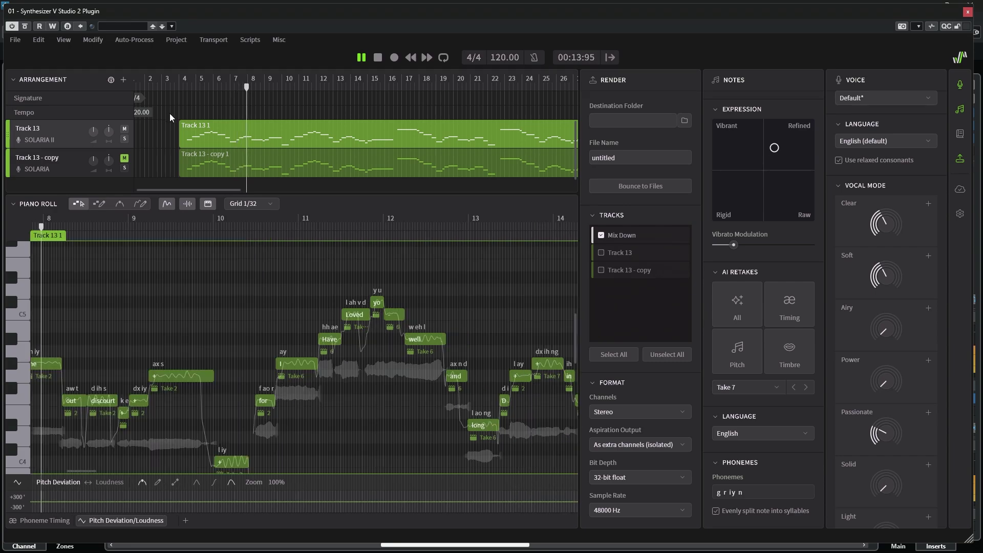
pyautogui.click(125, 158)
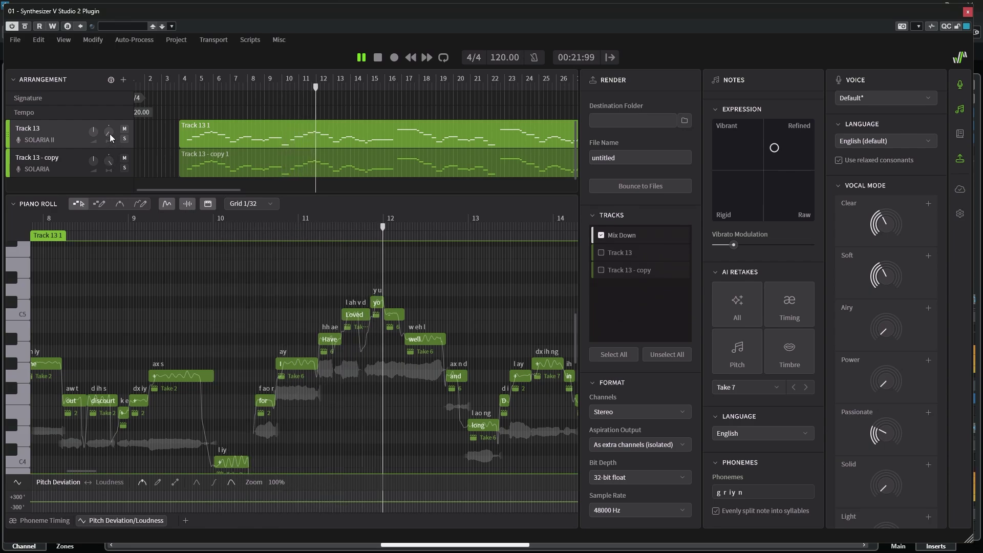
pyautogui.click(124, 158)
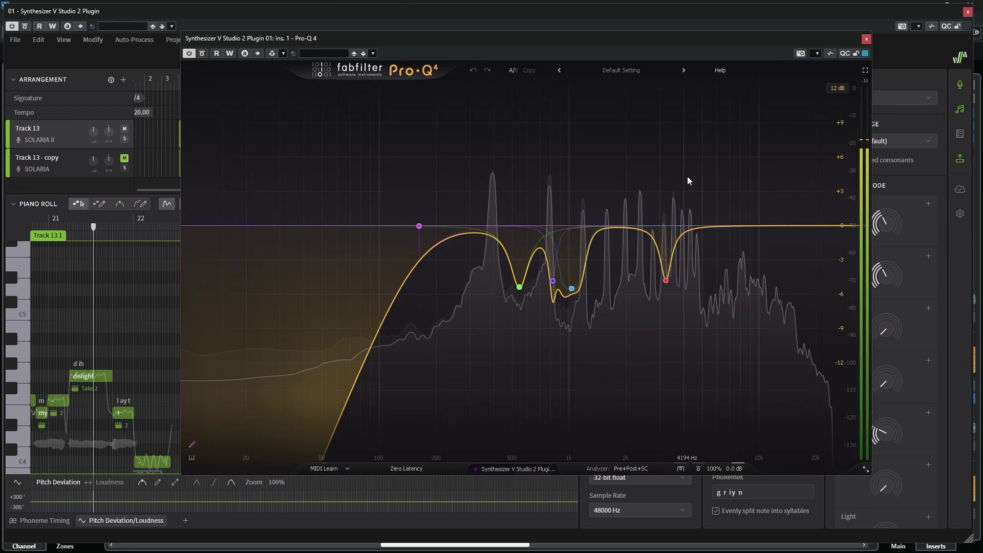
# Add a bell cut of about -3.3 dB near 8.5 kHz with Q about 4.2 in Pro-Q 4, and listen up to bar 31.
pyautogui.doubleClick(699, 179)
pyautogui.scroll(6, 637, 148)
pyautogui.moveTo(699, 180); pyautogui.dragTo(744, 255)
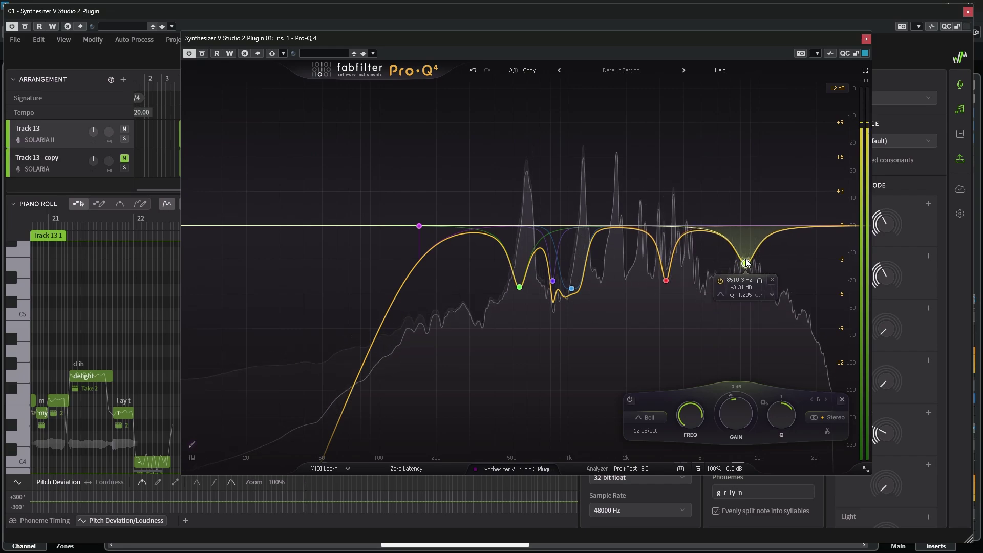
pyautogui.click(867, 38)
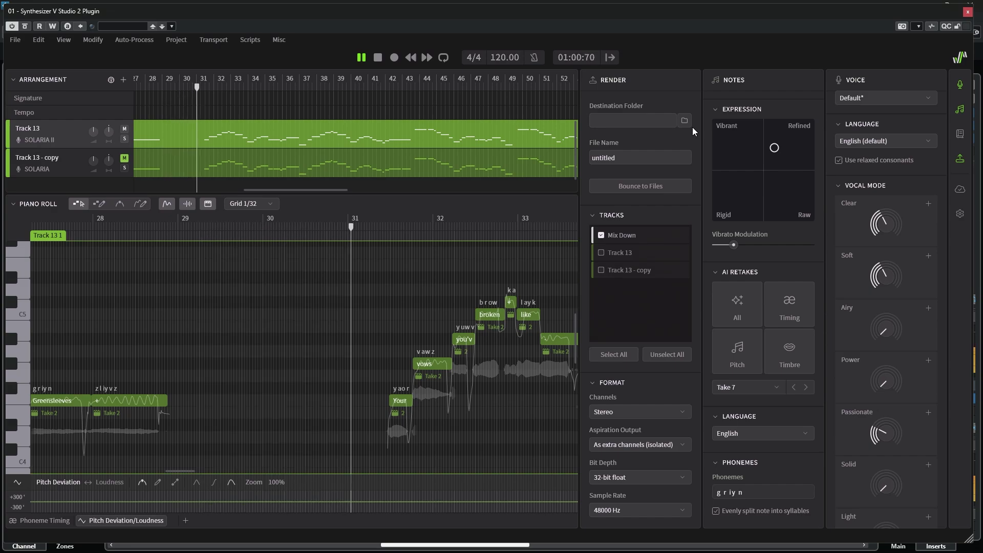
pyautogui.press('space')
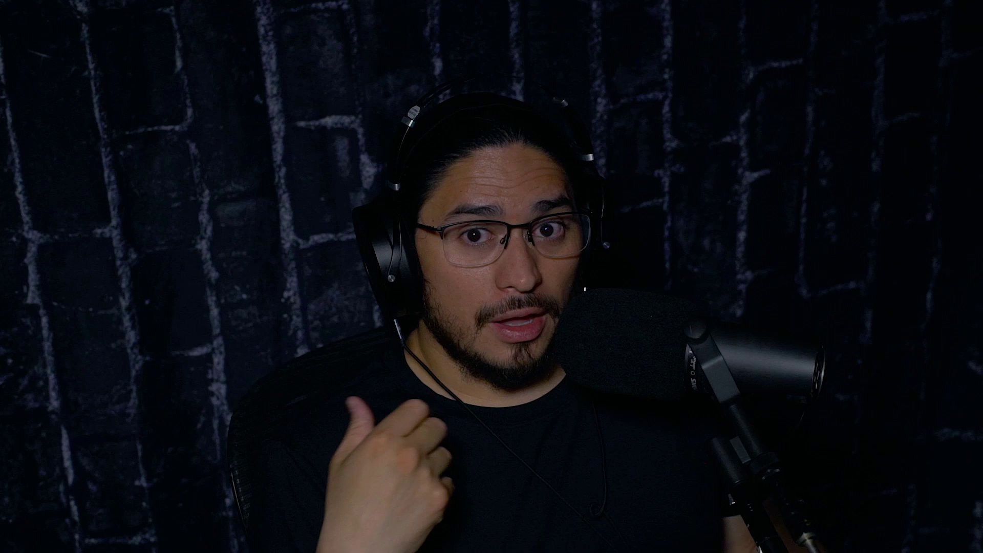